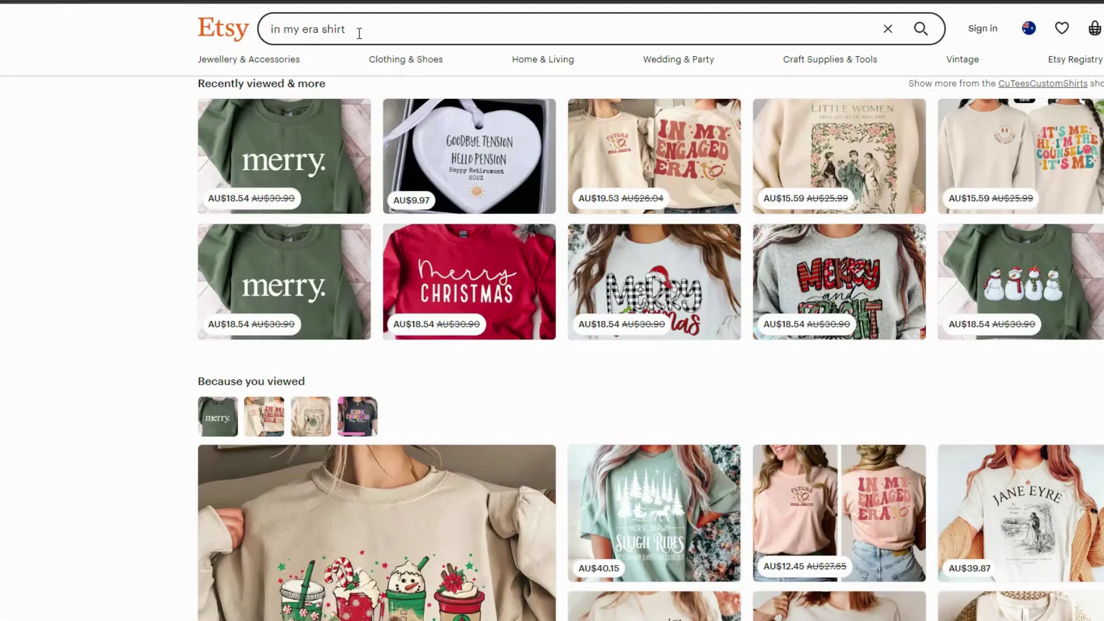
# Search Etsy for 'in my era shirt' and browse the 37,594 listings
pyautogui.click(359, 34)
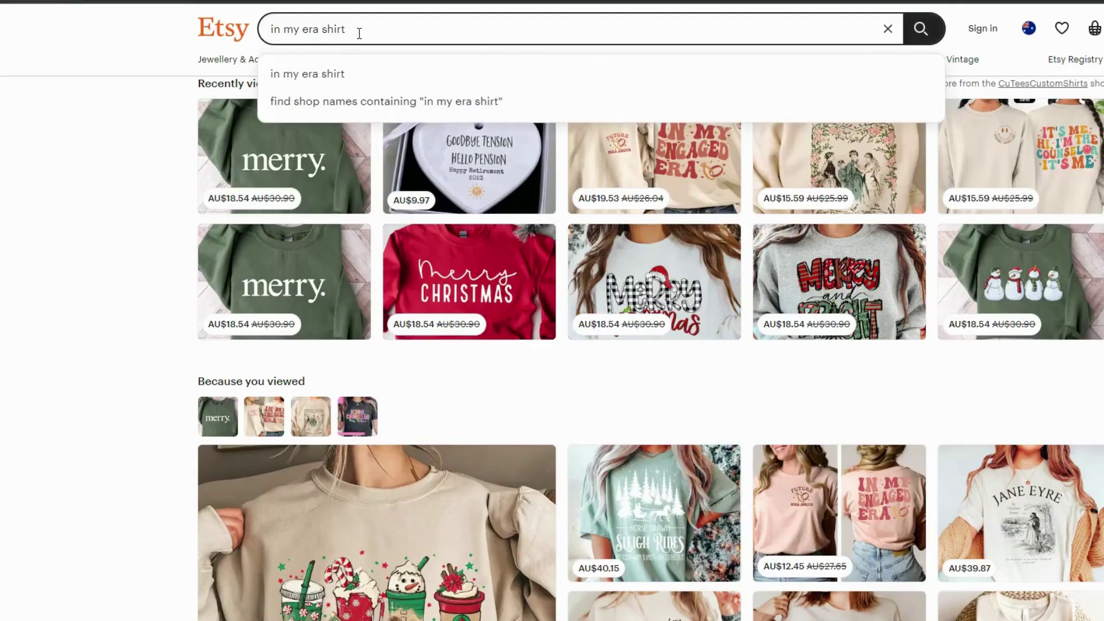
pyautogui.press('Return')
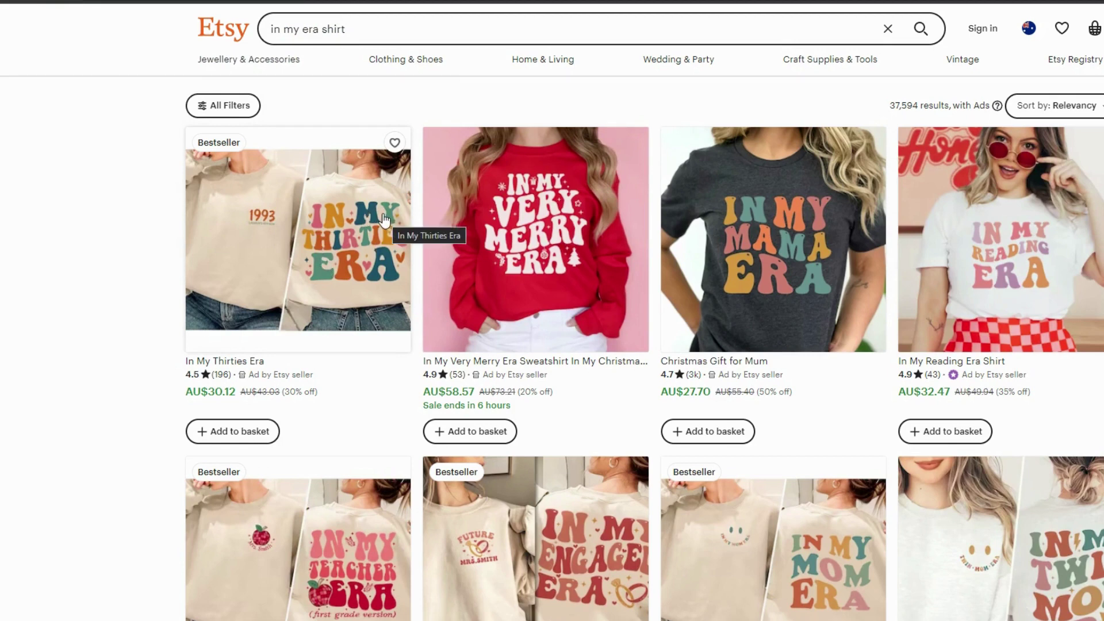
pyautogui.scroll(-3, 379, 217)
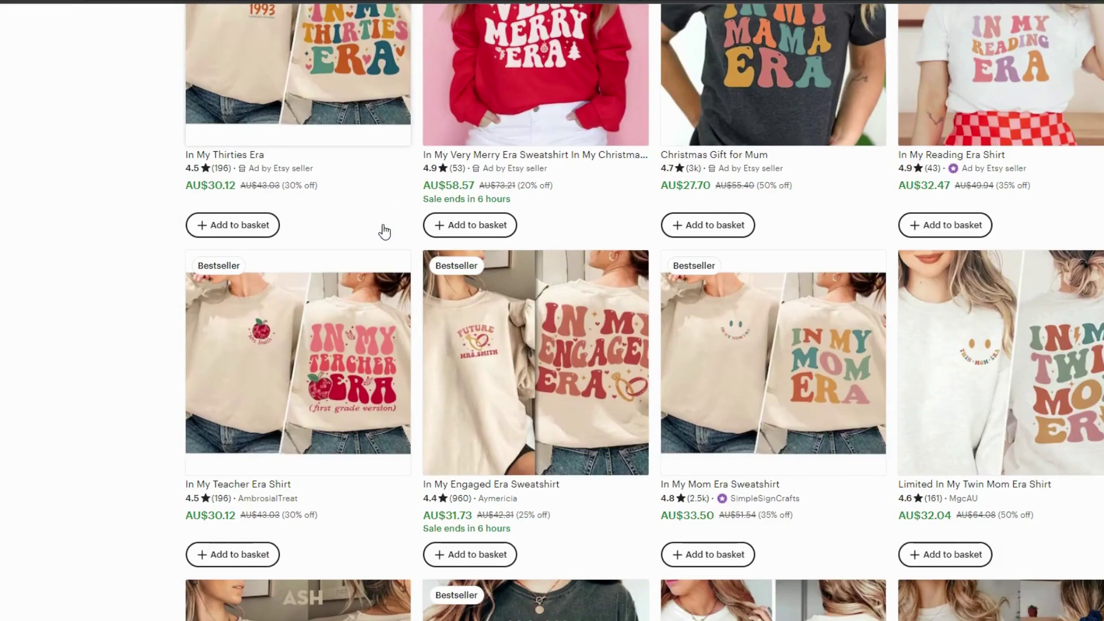
pyautogui.scroll(-8, 384, 232)
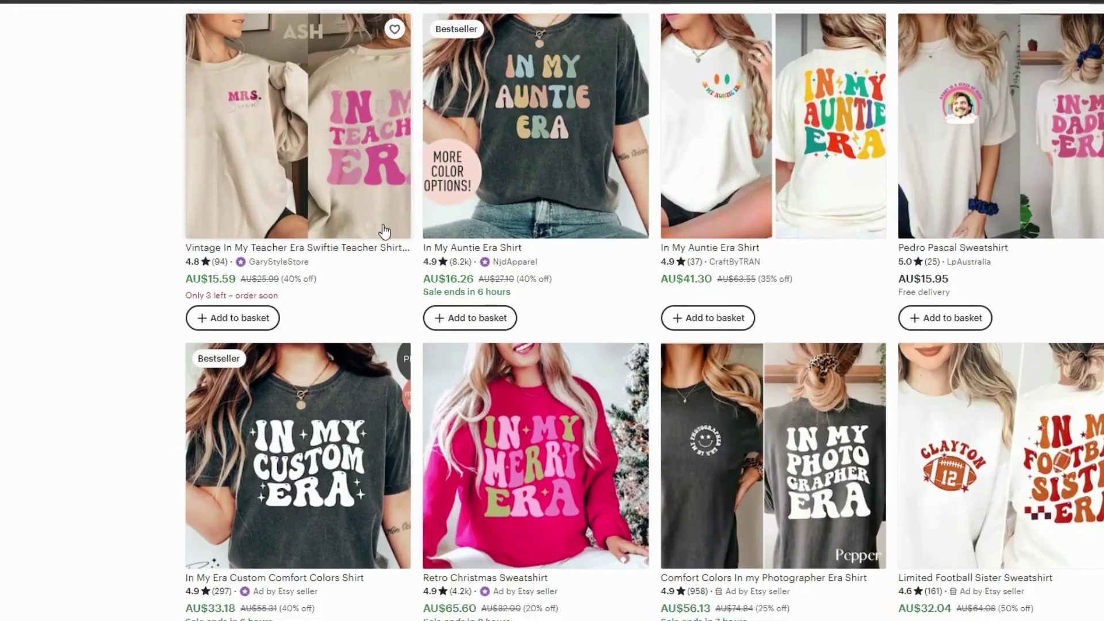
pyautogui.scroll(-8, 385, 232)
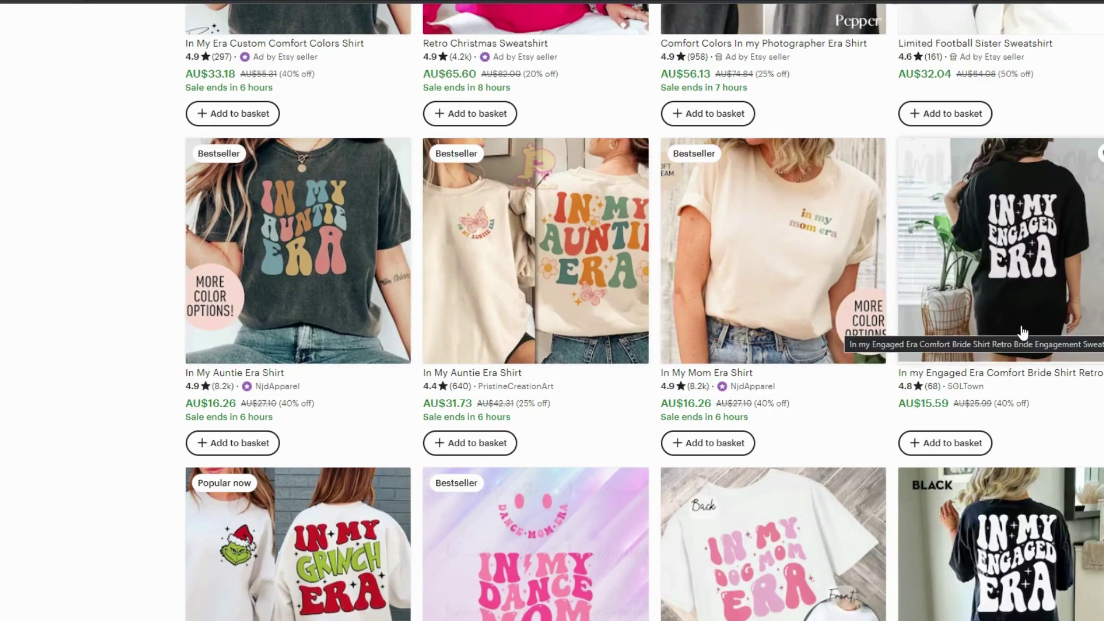
pyautogui.scroll(-4, 1023, 333)
pyautogui.scroll(7, 1022, 332)
pyautogui.scroll(10, 1023, 332)
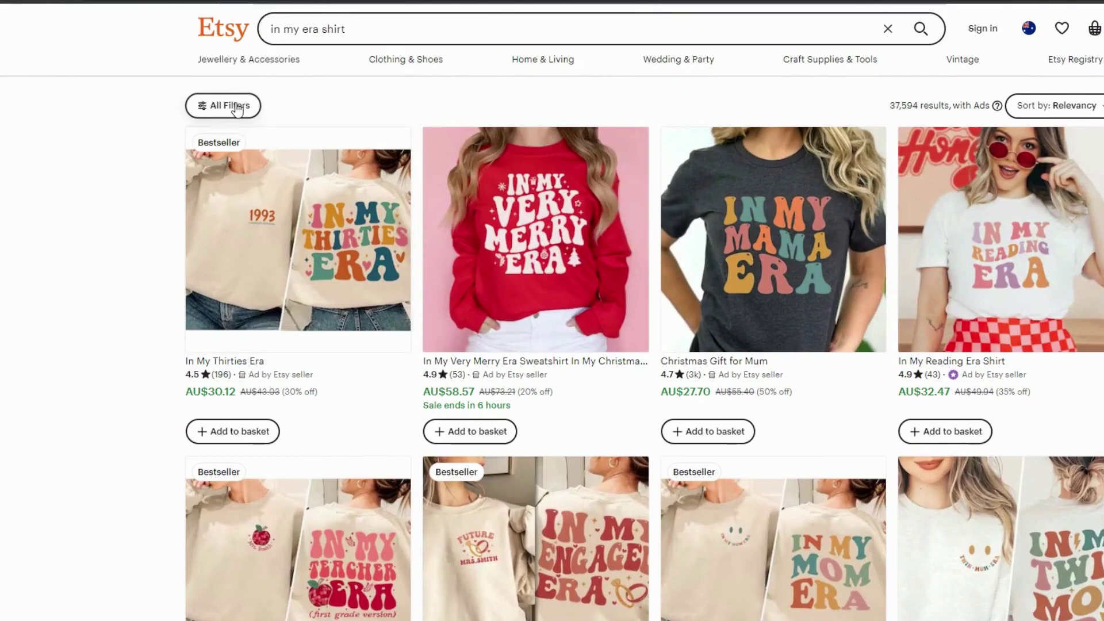
# Apply the Star Seller filter to the 'in my era shirt' results
pyautogui.click(240, 115)
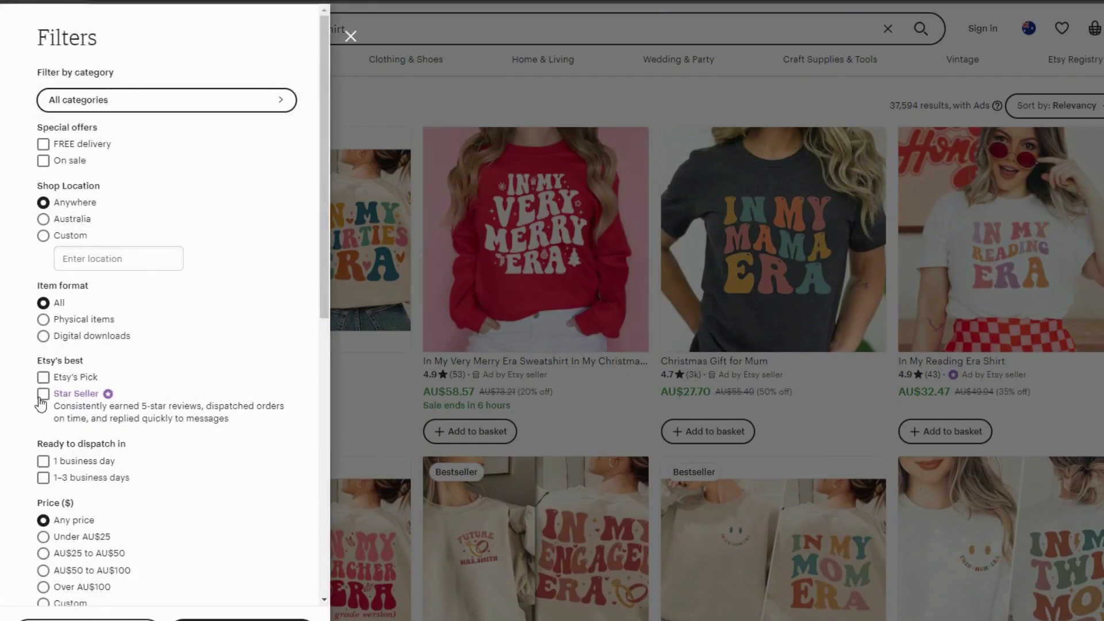
pyautogui.click(42, 395)
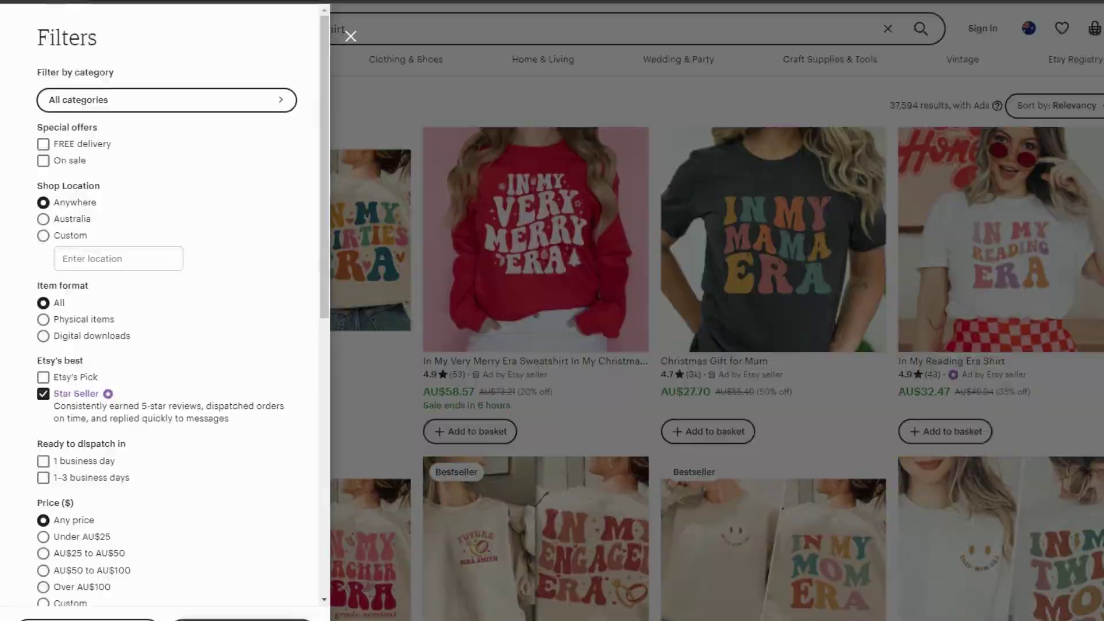
pyautogui.click(241, 619)
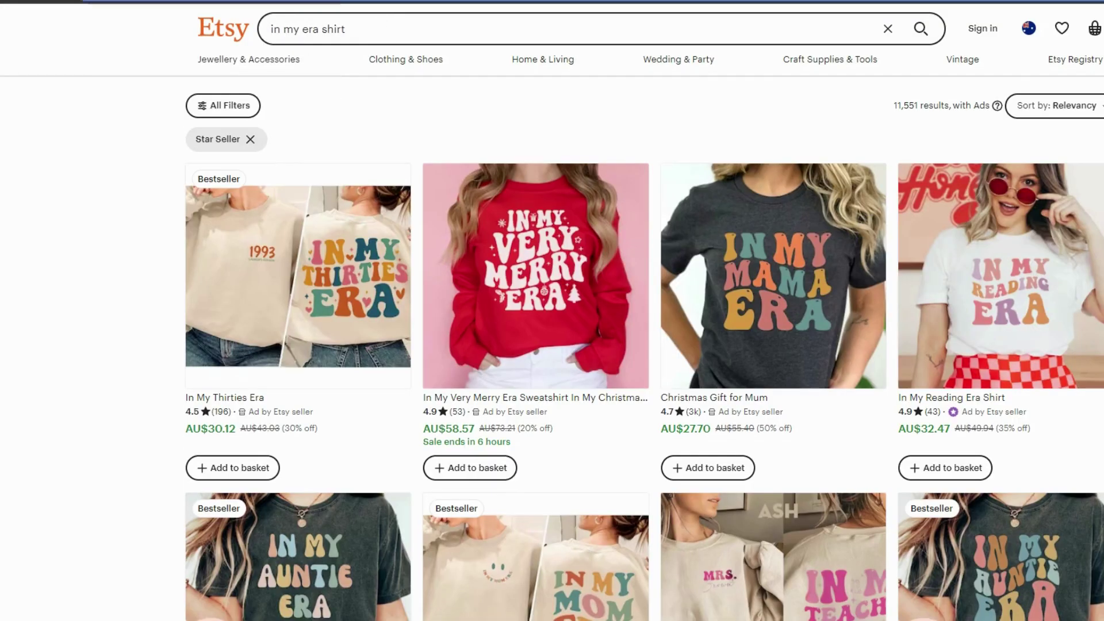
# Switch the results URL to the bestseller filter, leaving 484 listings, and browse them
pyautogui.click(385, 1)
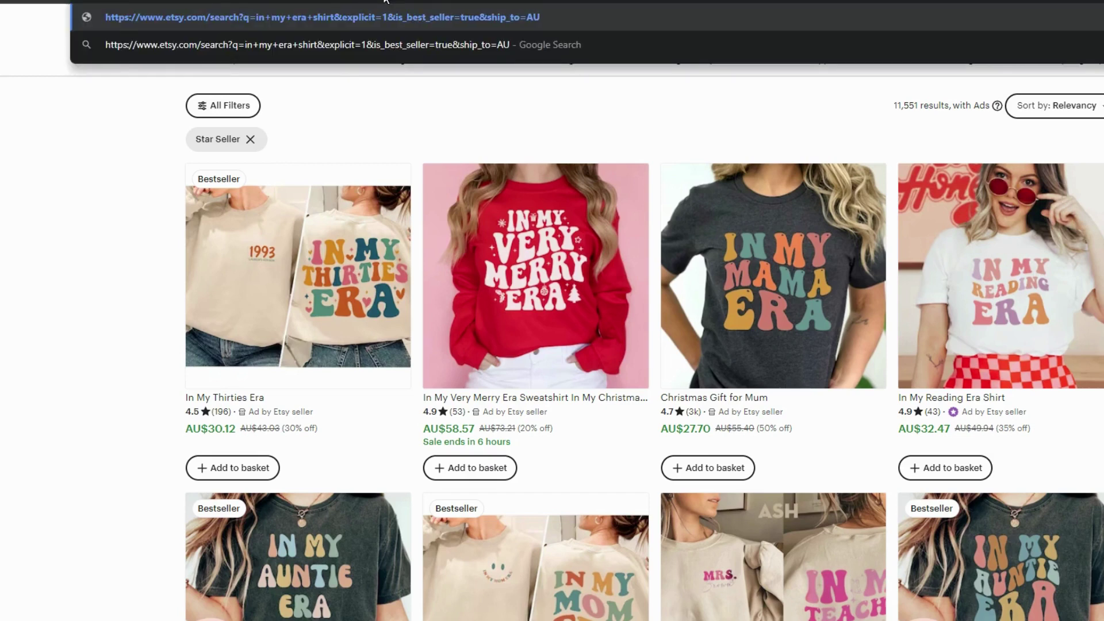
pyautogui.press('Return')
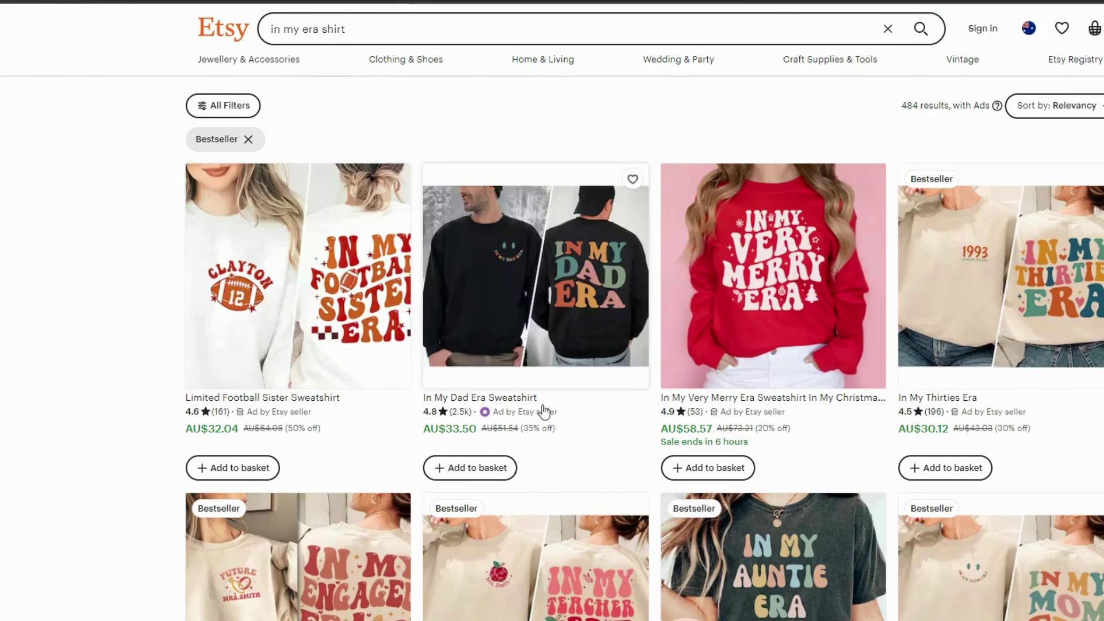
pyautogui.scroll(-3, 545, 411)
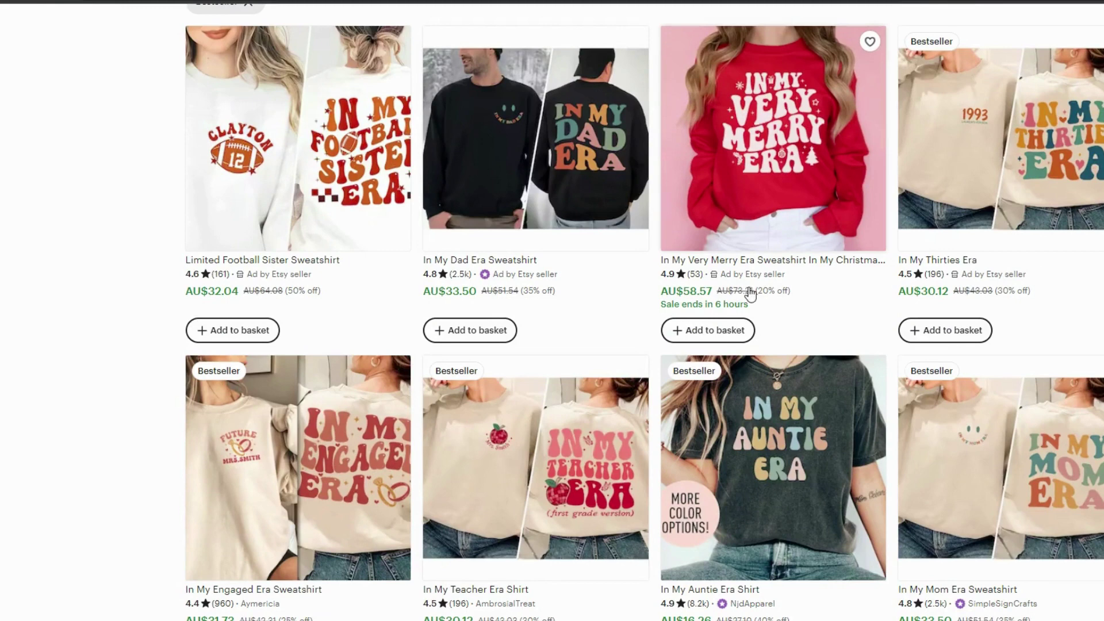
pyautogui.scroll(-4, 851, 391)
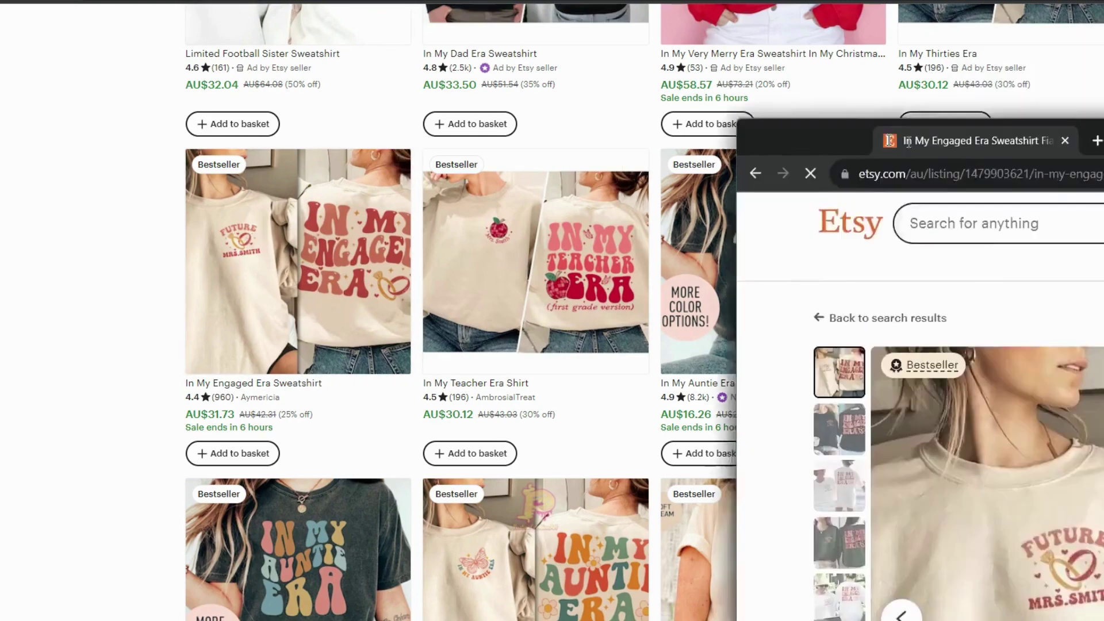
# Maximize the In My Engaged Era Sweatshirt listing window and scroll through its reviews
pyautogui.moveTo(912, 142); pyautogui.dragTo(419, 39)
pyautogui.click(1042, 26)
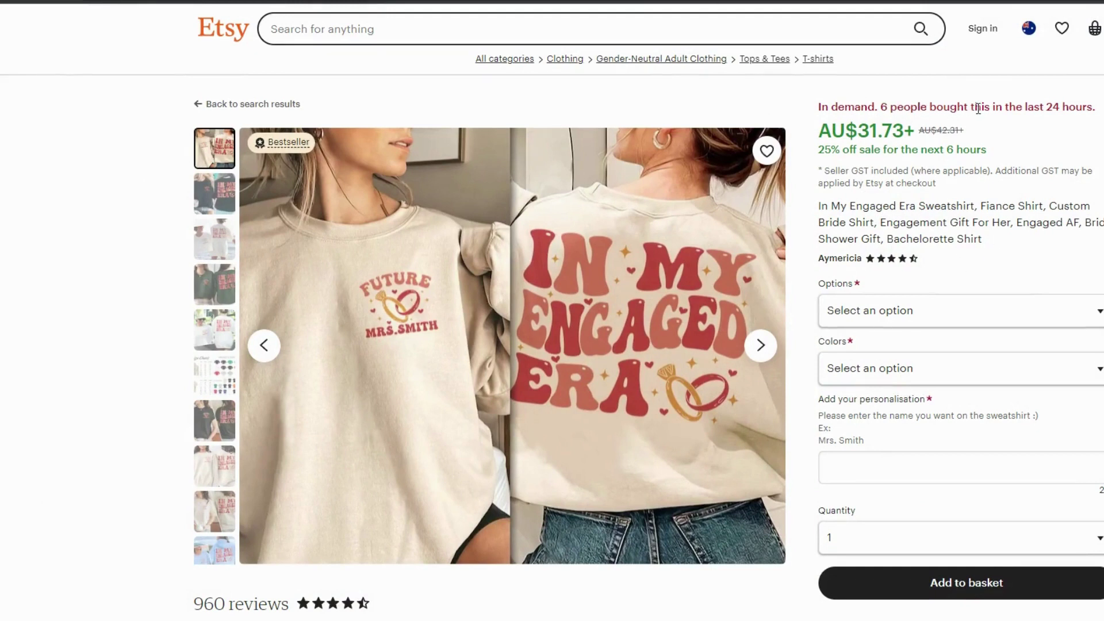
pyautogui.scroll(-7, 686, 406)
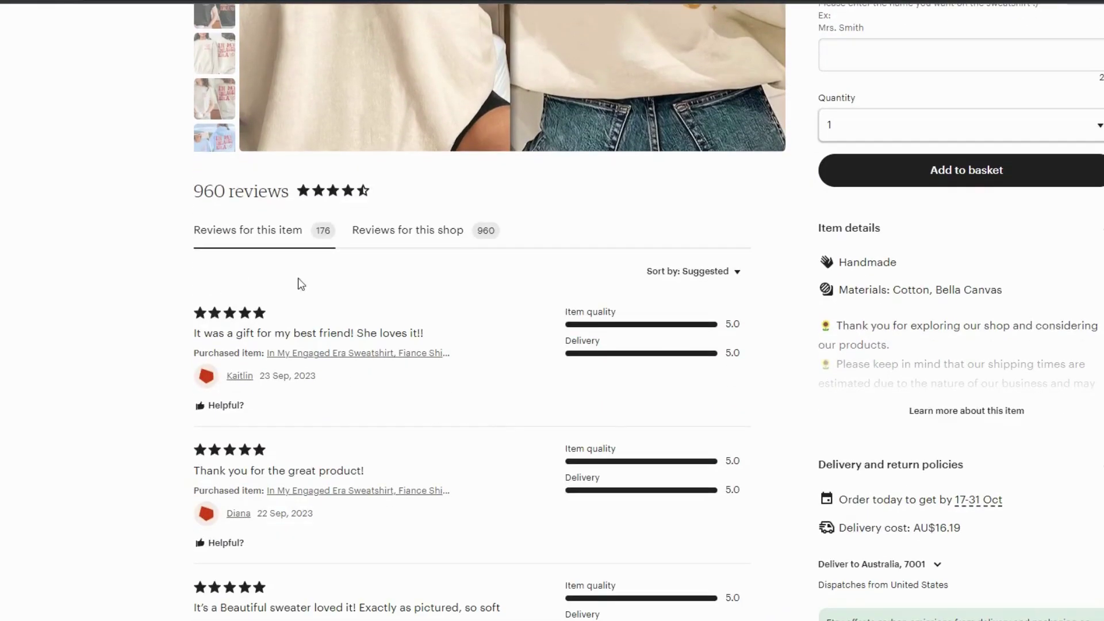
pyautogui.scroll(-3, 362, 417)
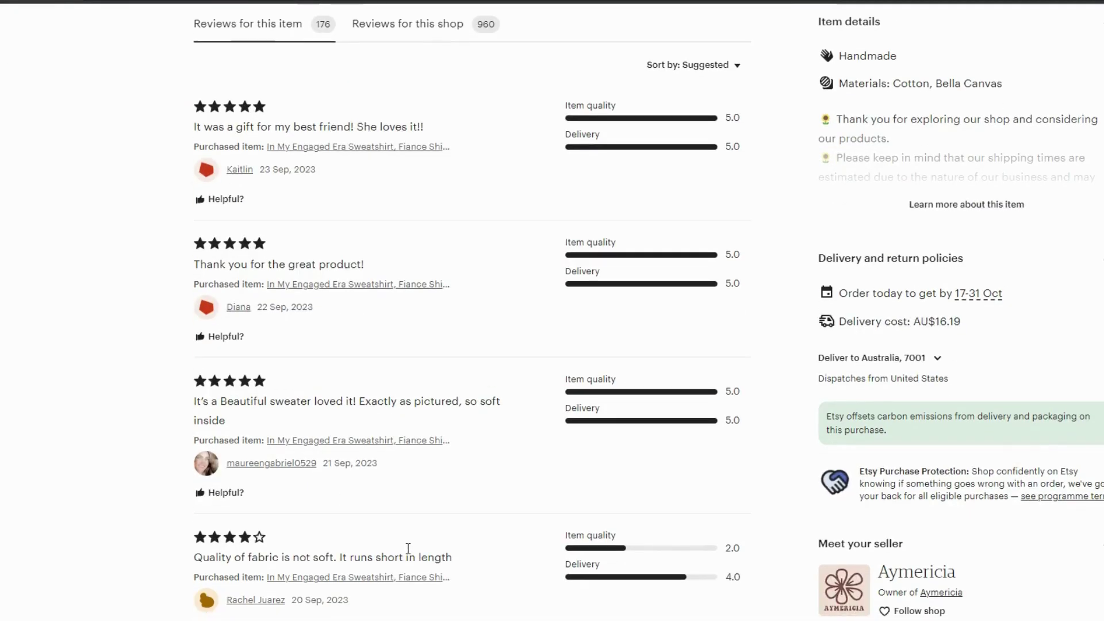
pyautogui.scroll(6, 414, 368)
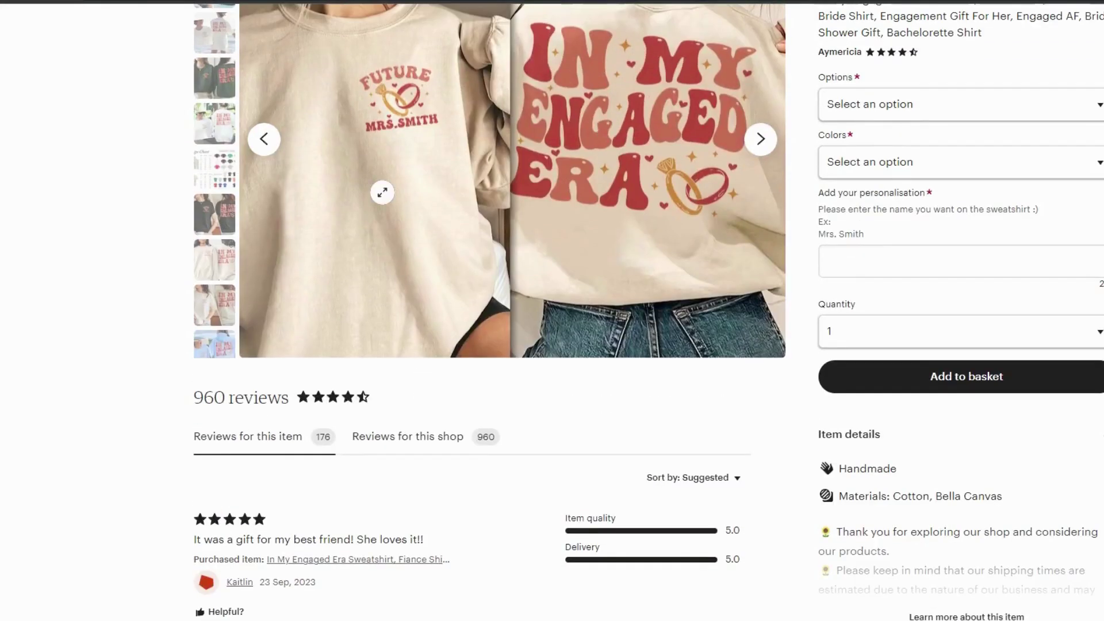
pyautogui.scroll(3, 403, 322)
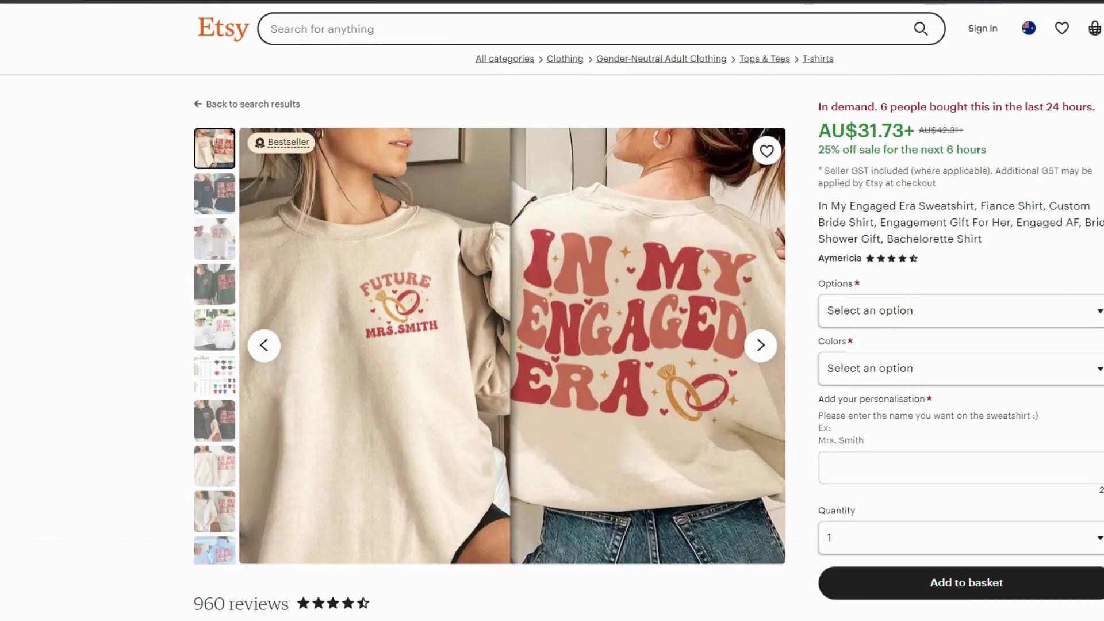
pyautogui.moveTo(552, 620)
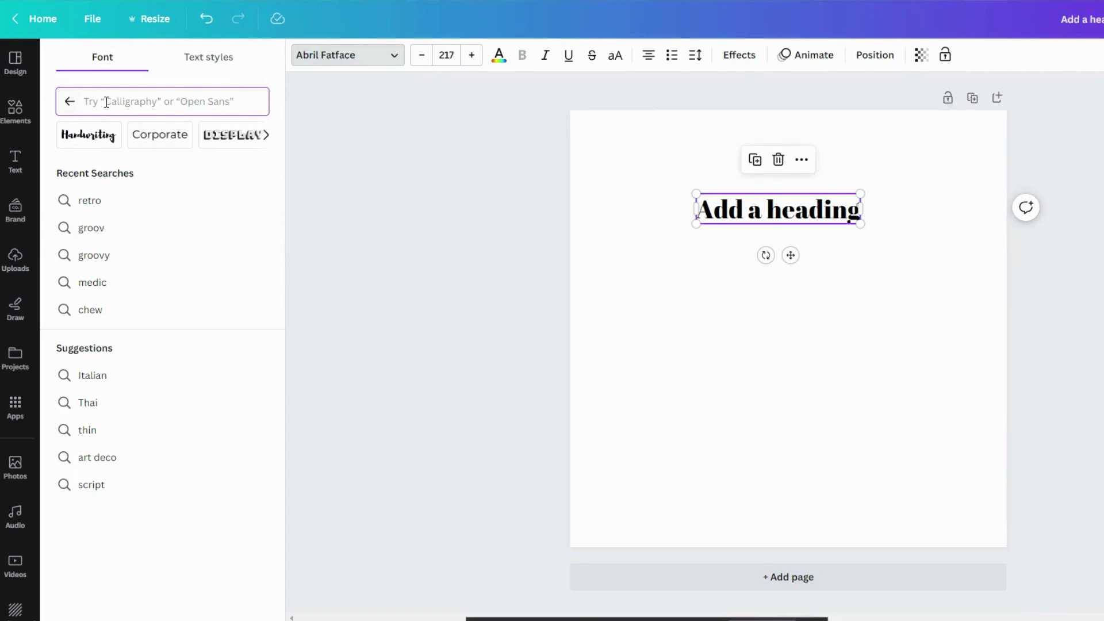
# Apply the Nectarine font to the heading via the font search
pyautogui.write('apricot')
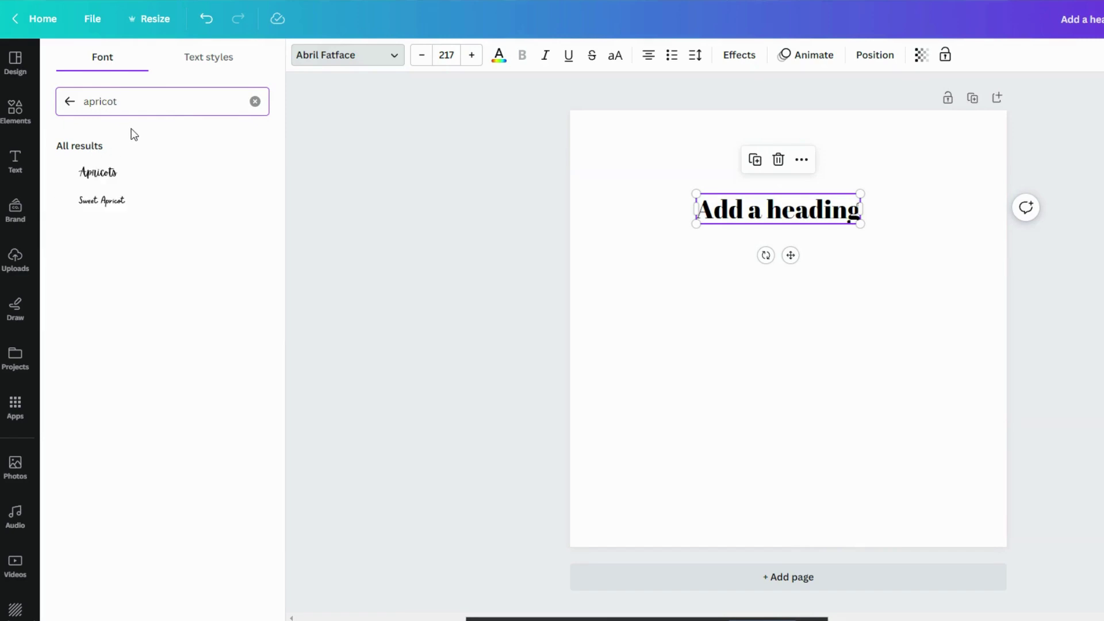
pyautogui.write('====')
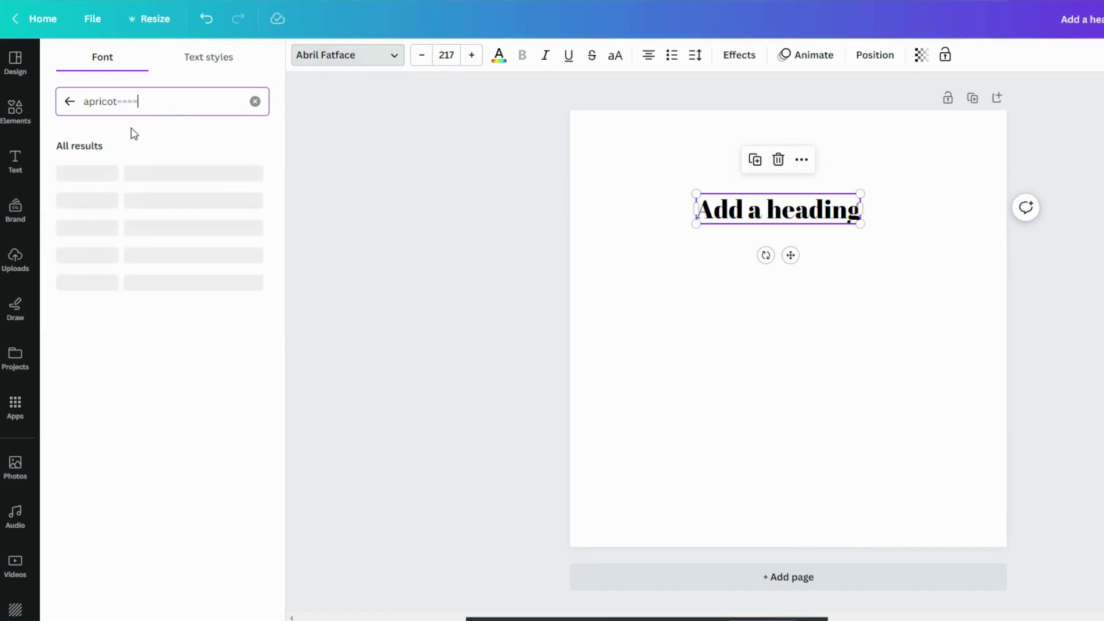
pyautogui.press('BackSpace')
pyautogui.press('BackSpace')
pyautogui.press('BackSpace')
pyautogui.press('BackSpace')
pyautogui.press('BackSpace')
pyautogui.press('BackSpace')
pyautogui.press('BackSpace')
pyautogui.press('BackSpace')
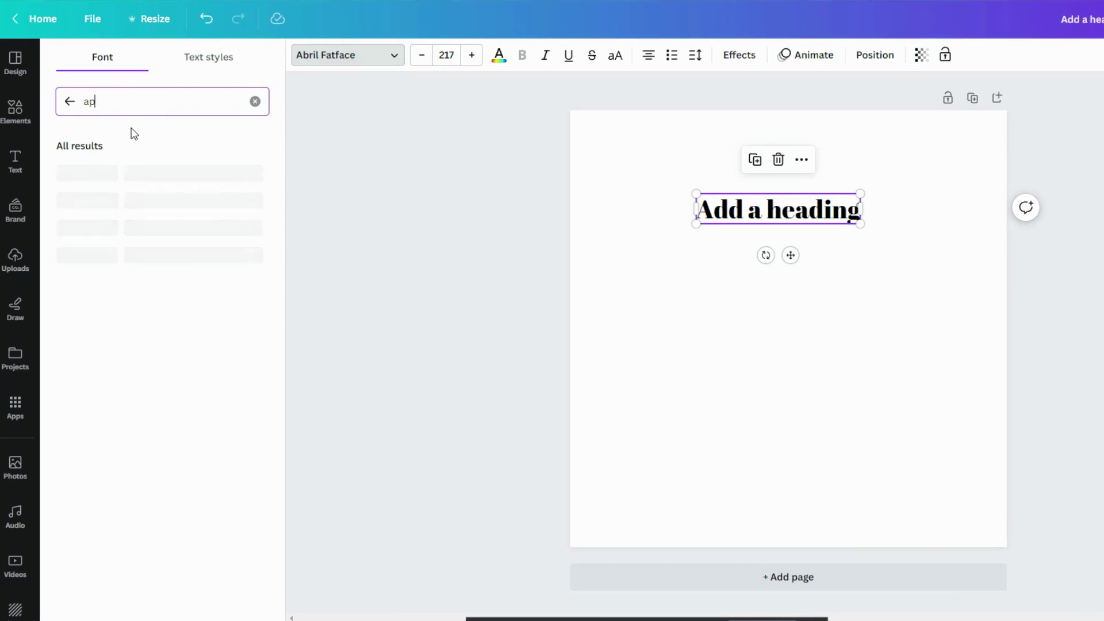
pyautogui.write('neo')
pyautogui.write('t')
pyautogui.write('ar')
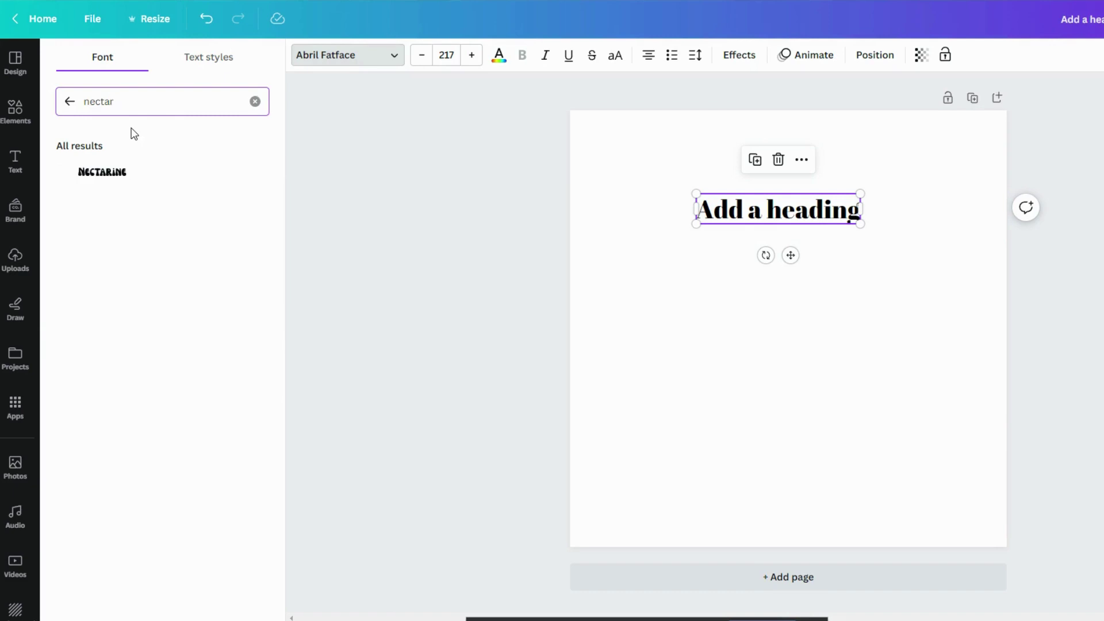
pyautogui.click(115, 177)
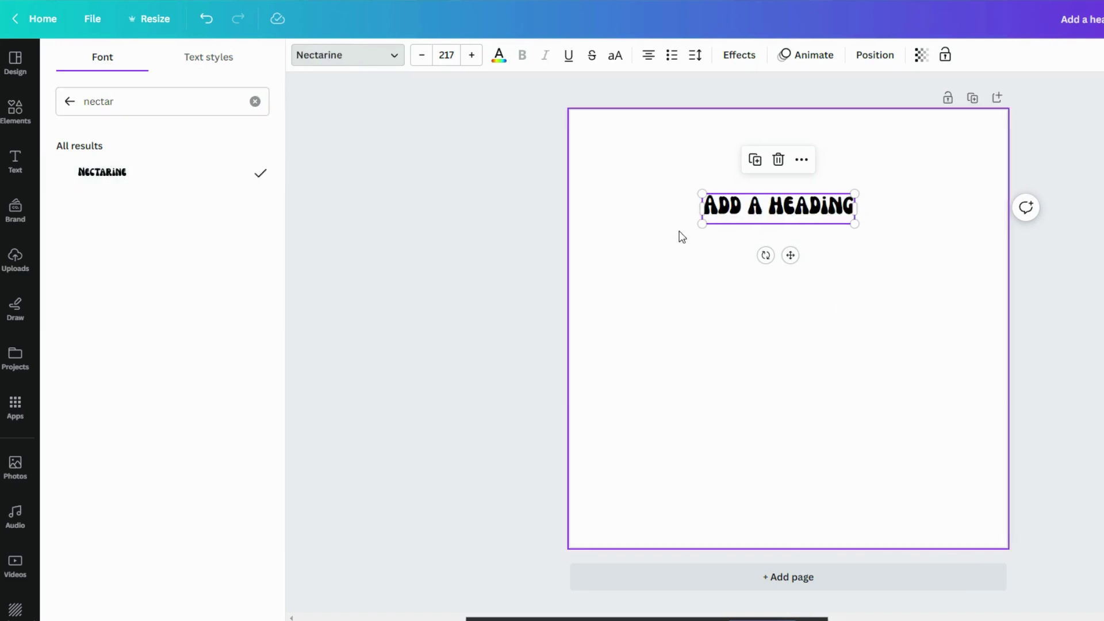
# Enlarge the heading to size 411 and replace its text with 'IN MY'
pyautogui.moveTo(703, 223); pyautogui.dragTo(643, 308)
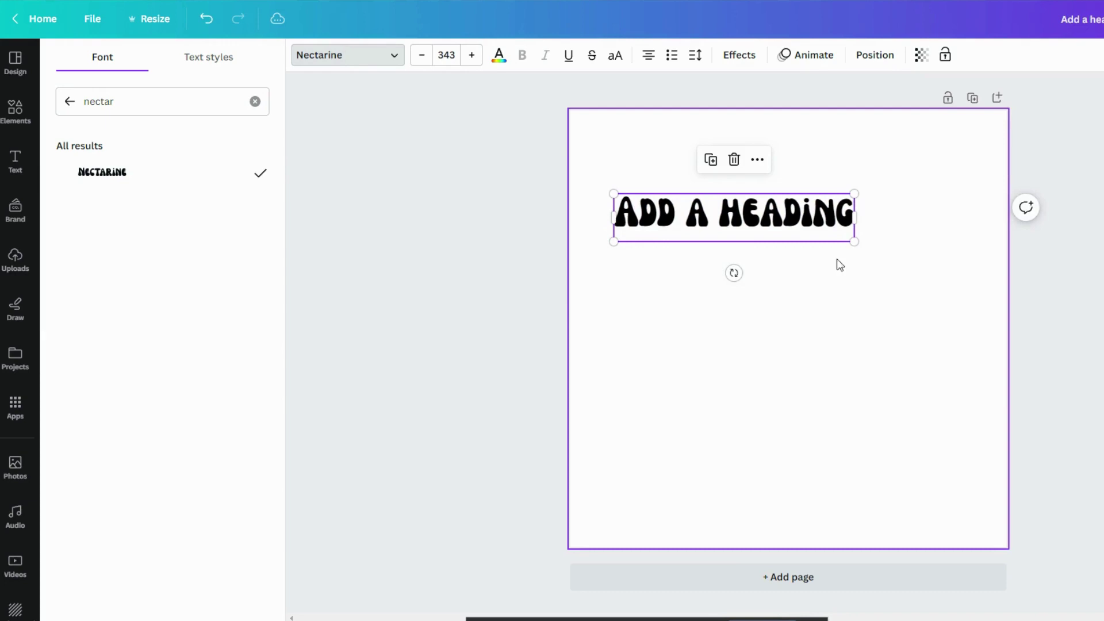
pyautogui.moveTo(855, 243); pyautogui.dragTo(903, 251)
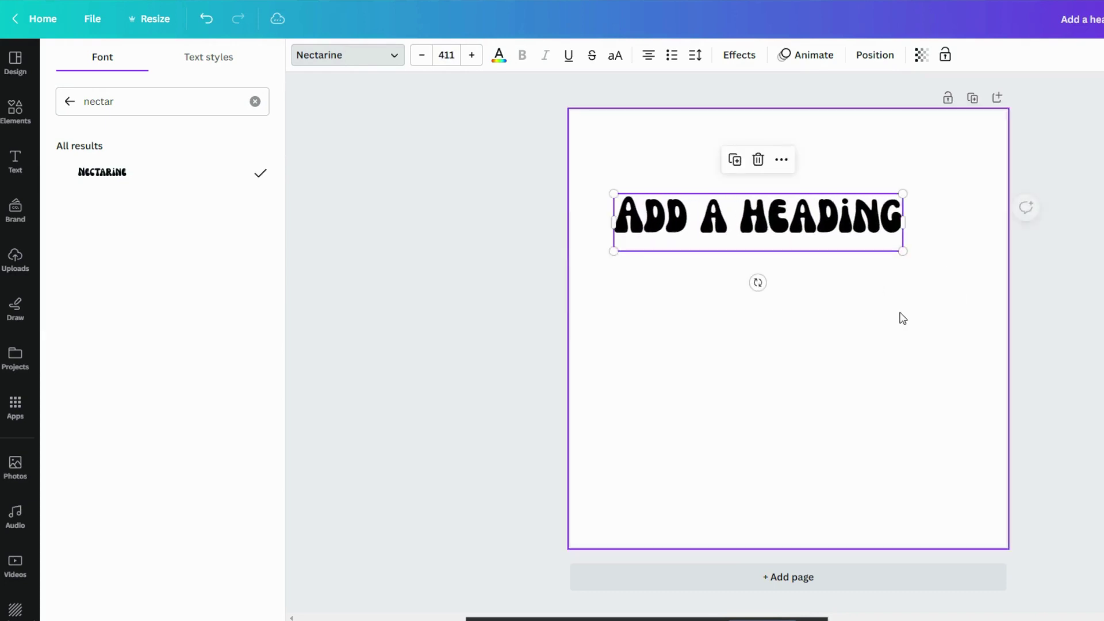
pyautogui.doubleClick(862, 215)
pyautogui.write('IN MY')
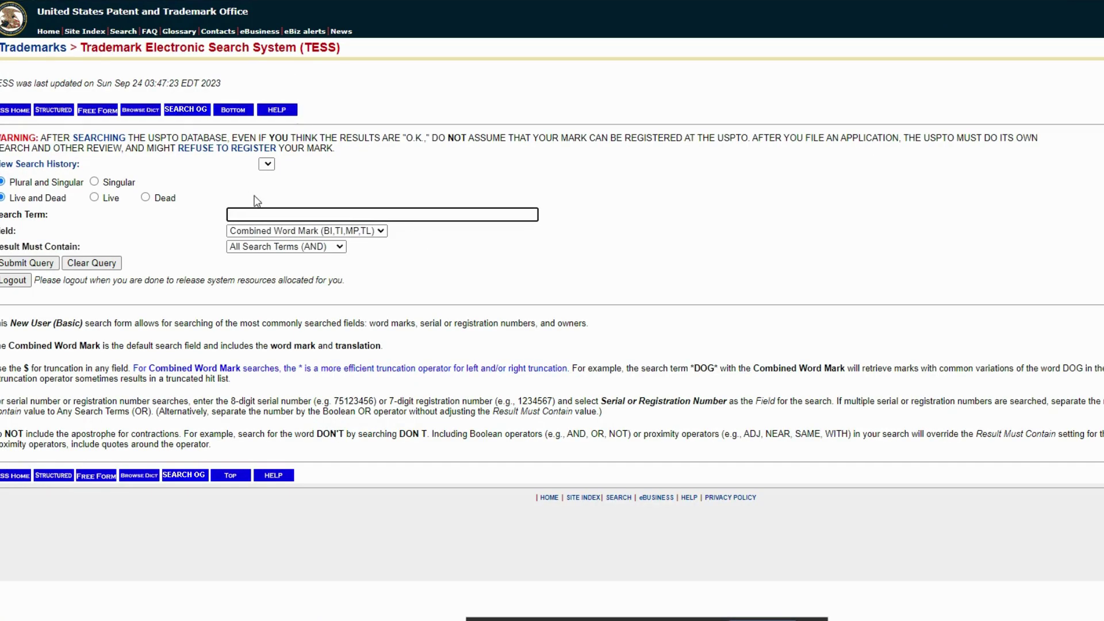
# Search TESS for 'holly jolly teacher' and confirm no trademark records match
pyautogui.write('holl')
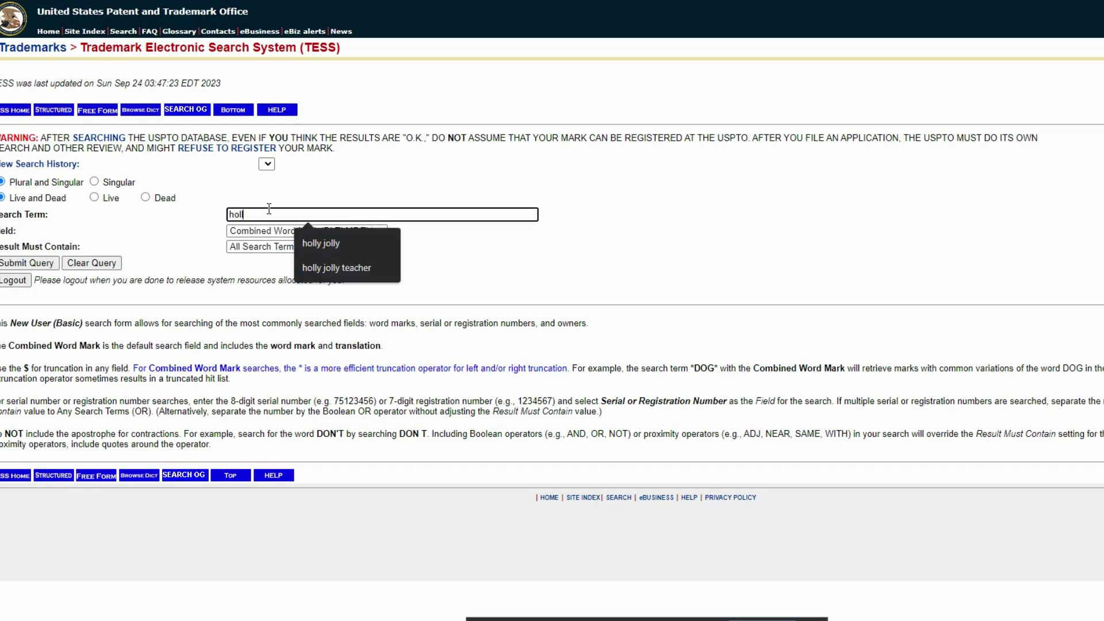
pyautogui.write('y jolly teacher')
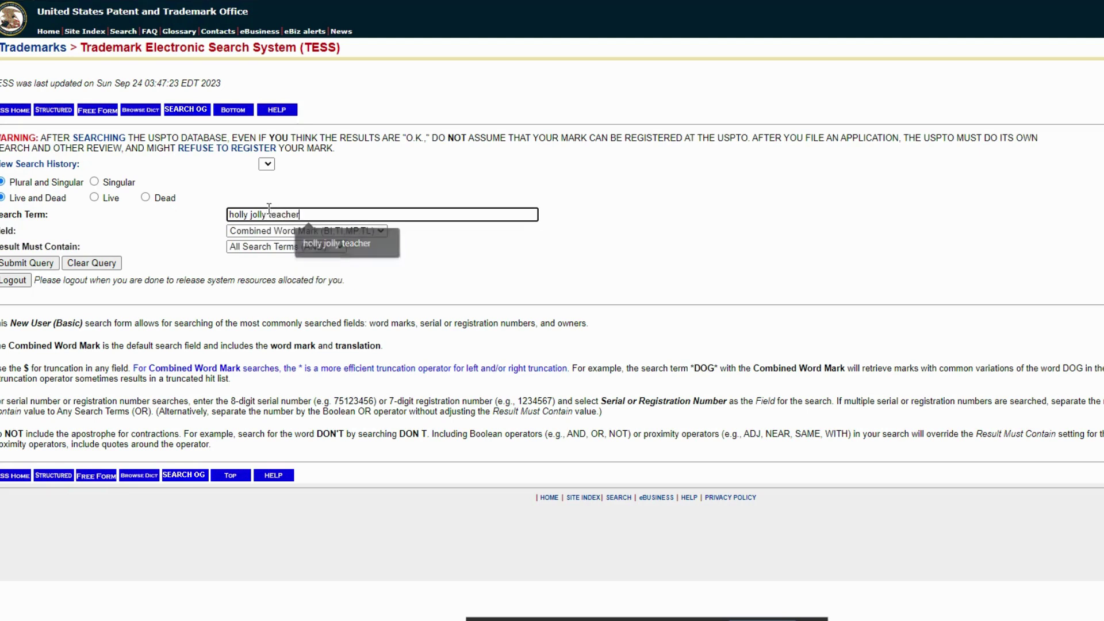
pyautogui.press('Return')
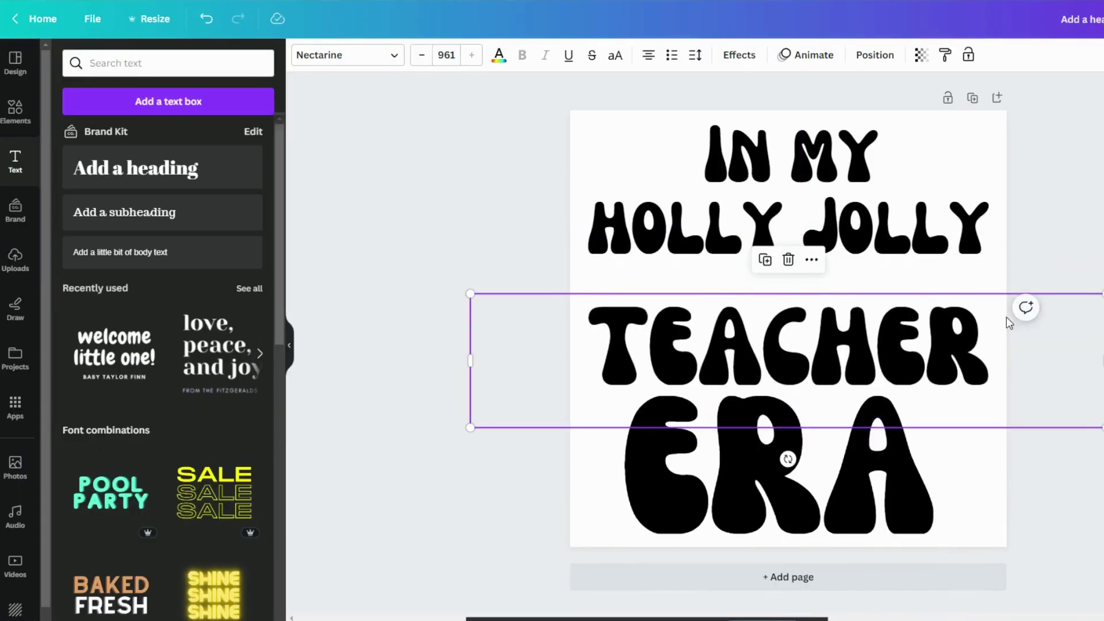
# Enlarge TEACHER, shift it left, and move HOLLY JOLLY down toward it
pyautogui.moveTo(1102, 297); pyautogui.dragTo(1103, 291)
pyautogui.moveTo(972, 363); pyautogui.dragTo(953, 364)
pyautogui.click(954, 239)
pyautogui.moveTo(957, 238); pyautogui.dragTo(953, 269)
# Enlarge IN MY, shift it left, and nudge TEACHER right to fill the page
pyautogui.click(867, 169)
pyautogui.moveTo(907, 144); pyautogui.dragTo(997, 111)
pyautogui.moveTo(926, 188); pyautogui.dragTo(881, 209)
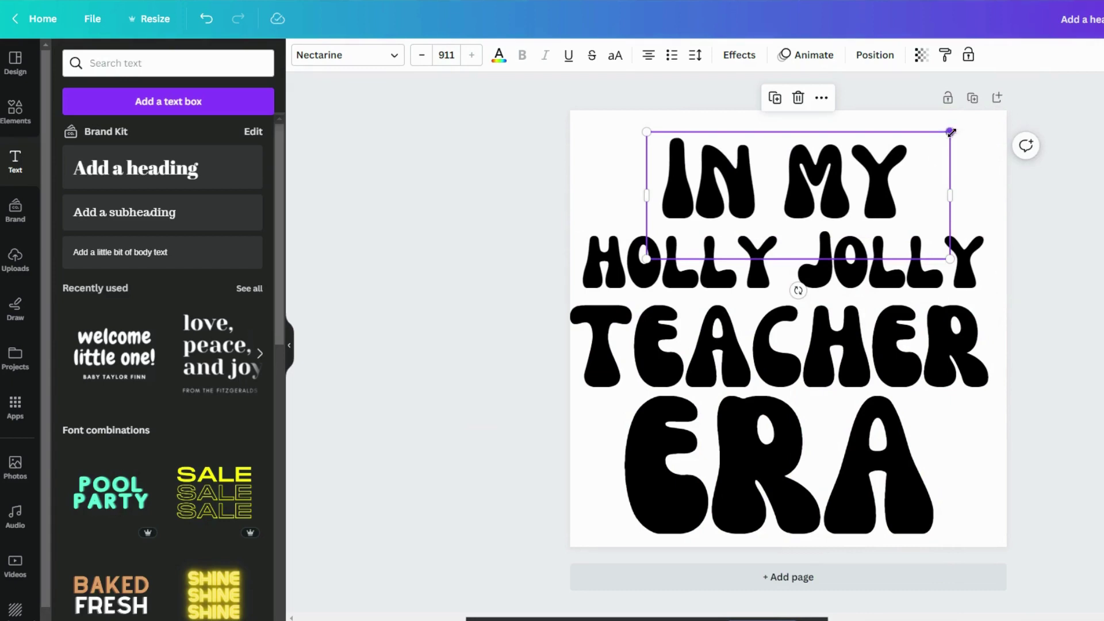
pyautogui.moveTo(950, 131); pyautogui.dragTo(971, 124)
pyautogui.click(985, 432)
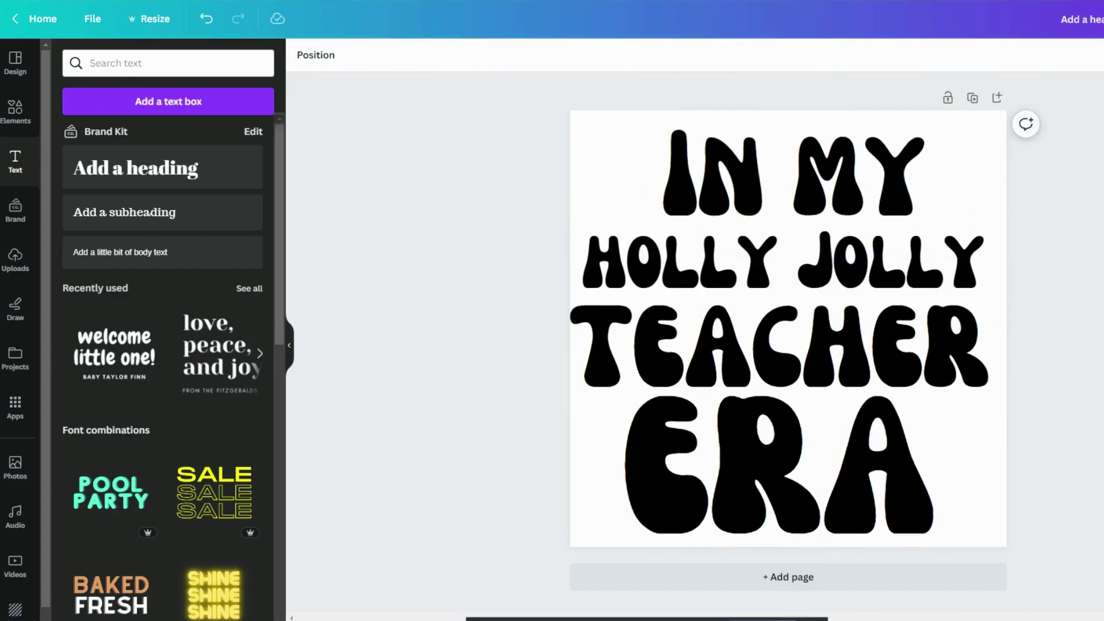
pyautogui.moveTo(952, 360); pyautogui.dragTo(956, 361)
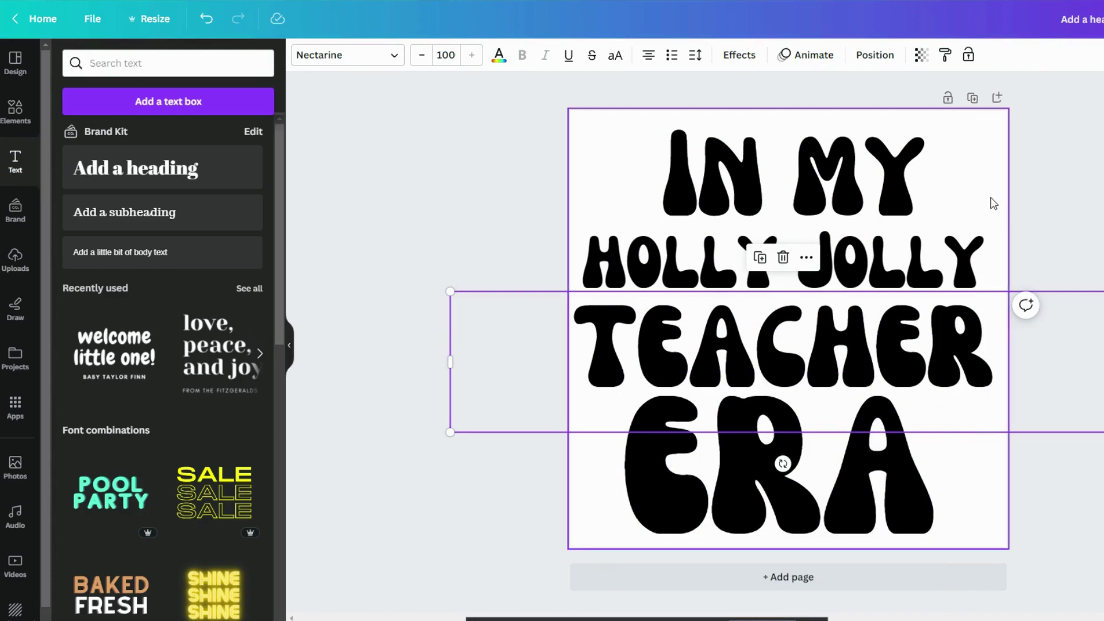
pyautogui.click(1074, 187)
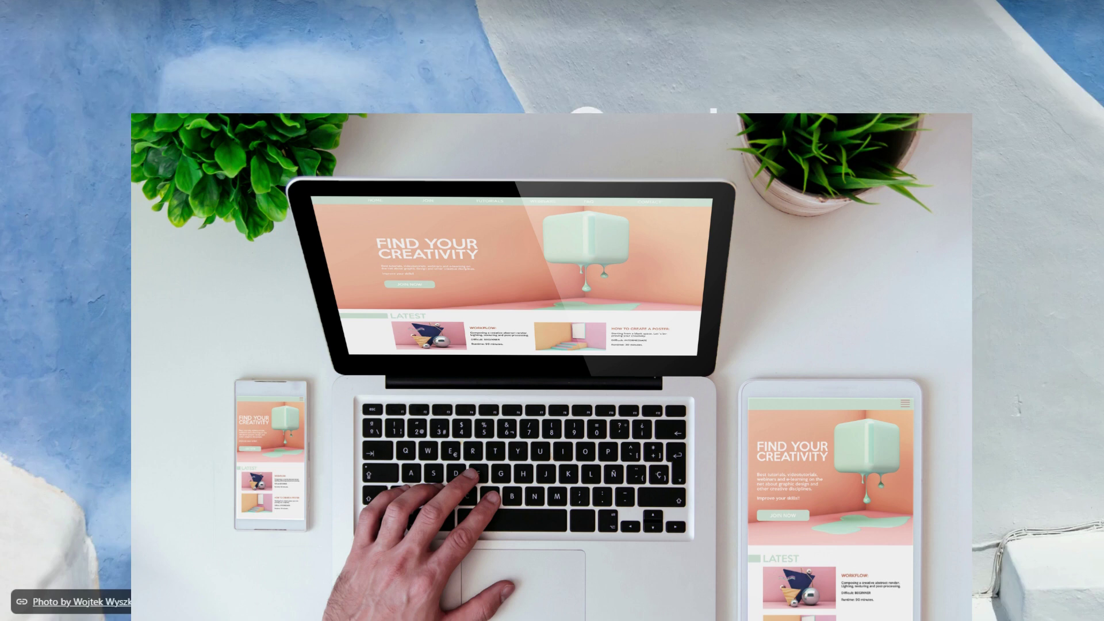
# Find the 'christmas' palettes on coolors.co and copy the red DA2C38 hex code
pyautogui.write('cool')
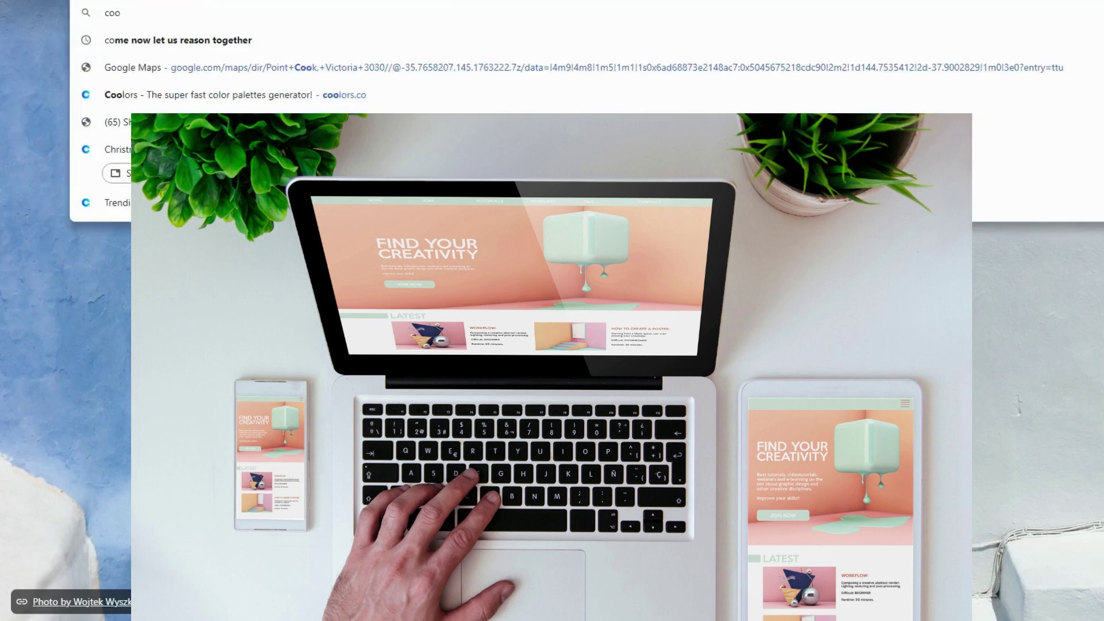
pyautogui.write('or')
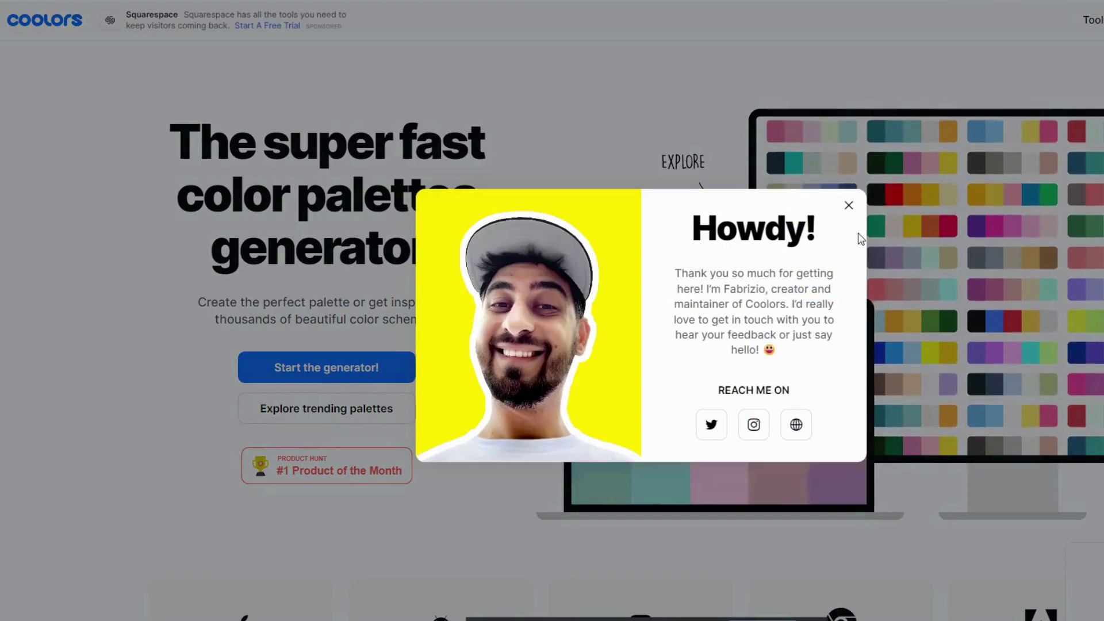
pyautogui.click(849, 206)
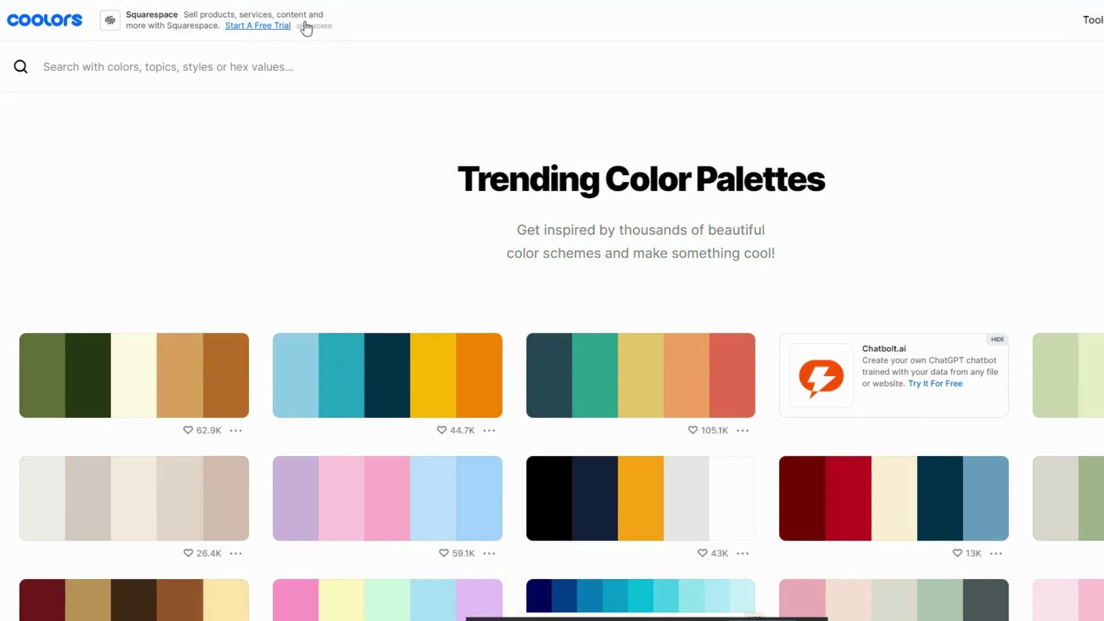
pyautogui.click(262, 64)
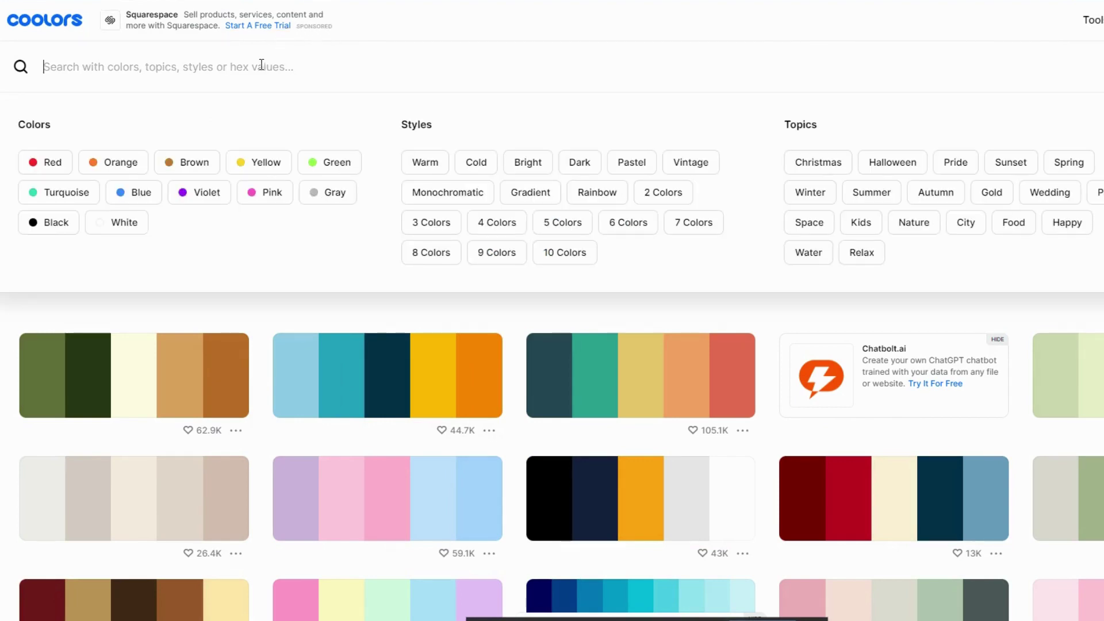
pyautogui.write('christmas')
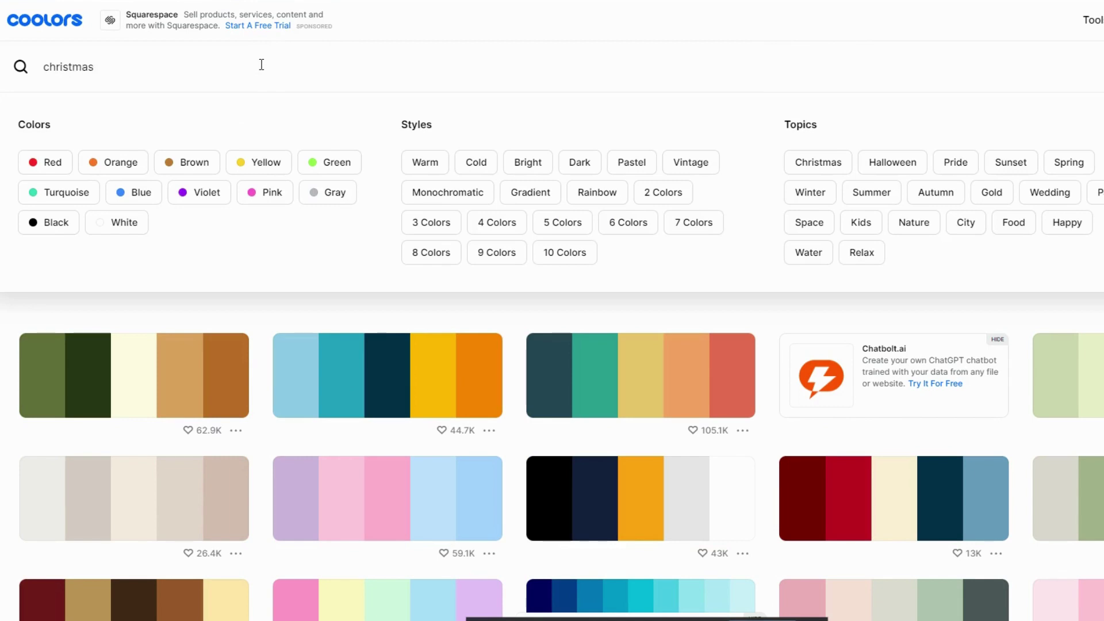
pyautogui.press('Return')
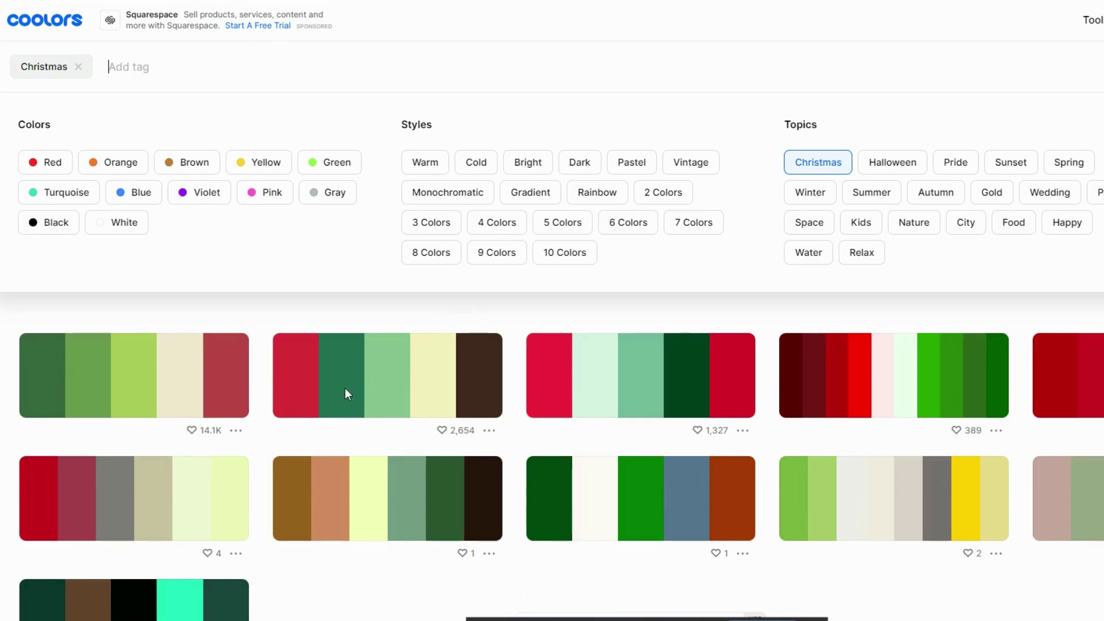
pyautogui.click(303, 387)
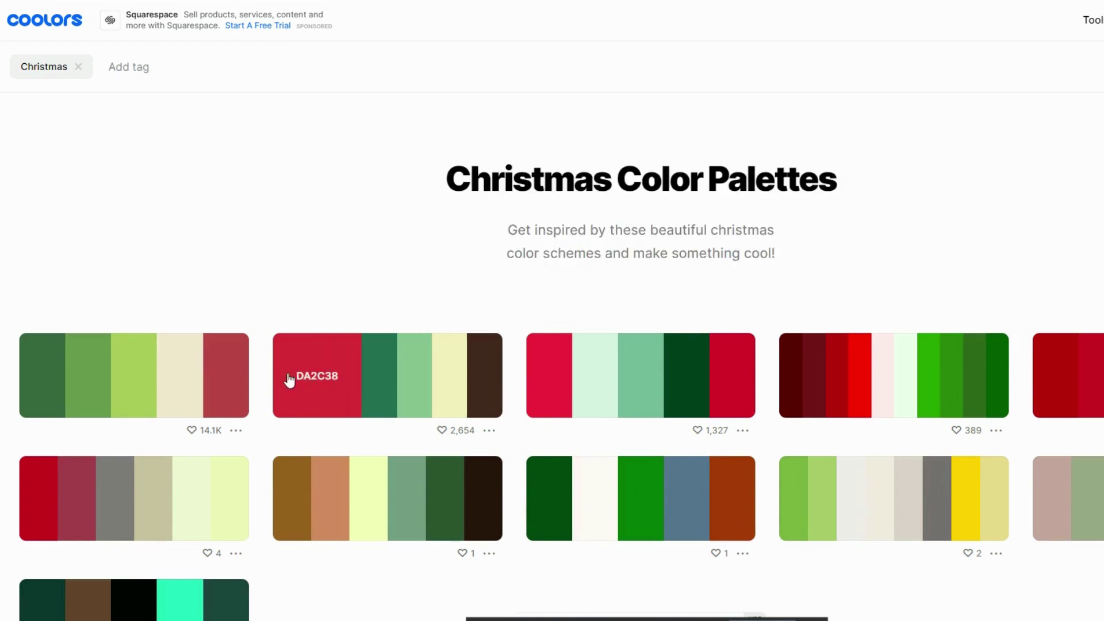
pyautogui.click(325, 384)
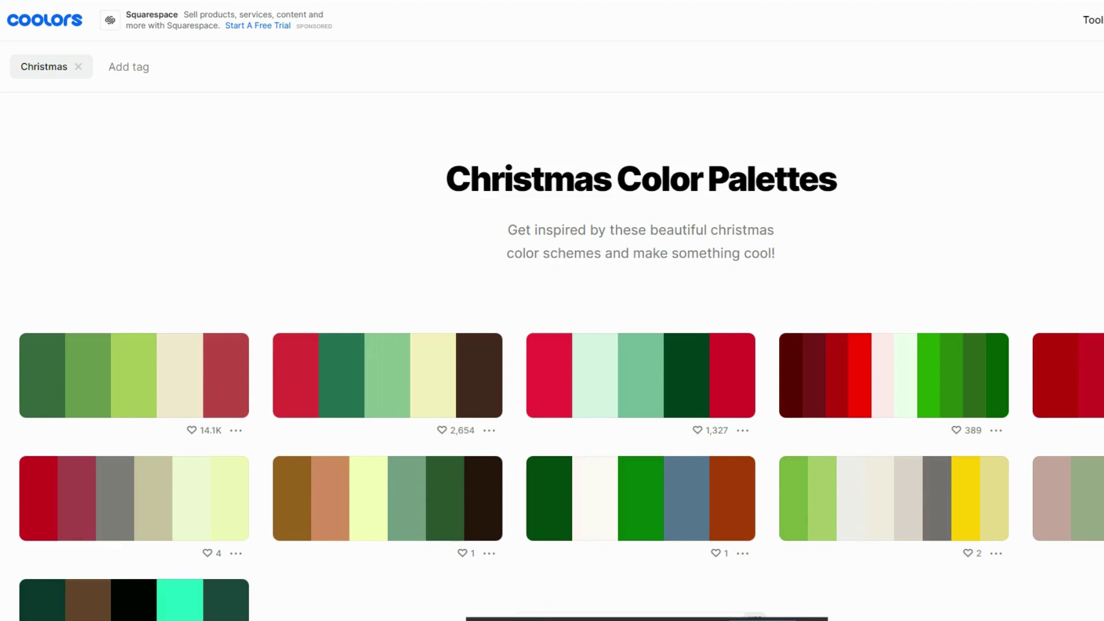
# Colour the letter I of IN MY red using the pasted DA2C38 hex code
pyautogui.click(196, 2)
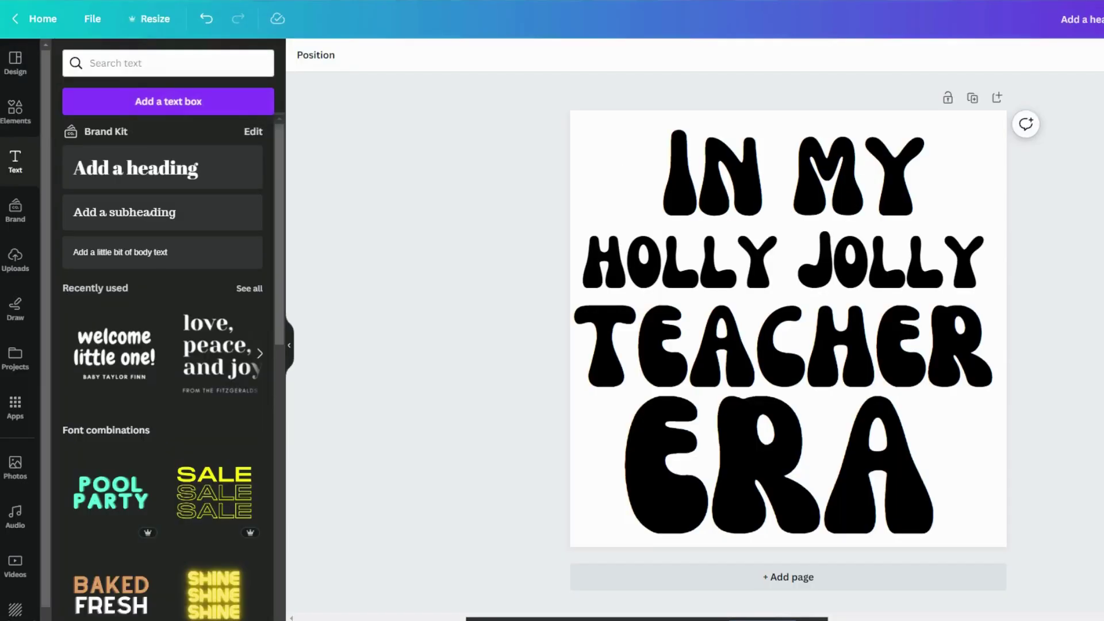
pyautogui.click(702, 191)
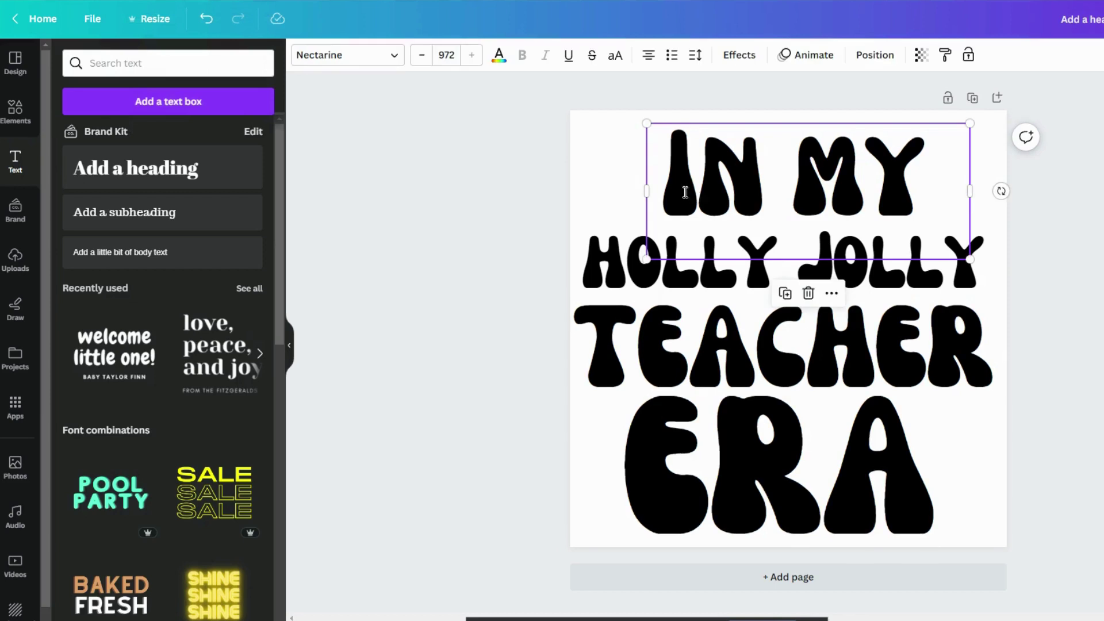
pyautogui.doubleClick(684, 191)
pyautogui.click(686, 192)
pyautogui.moveTo(697, 186); pyautogui.dragTo(673, 187)
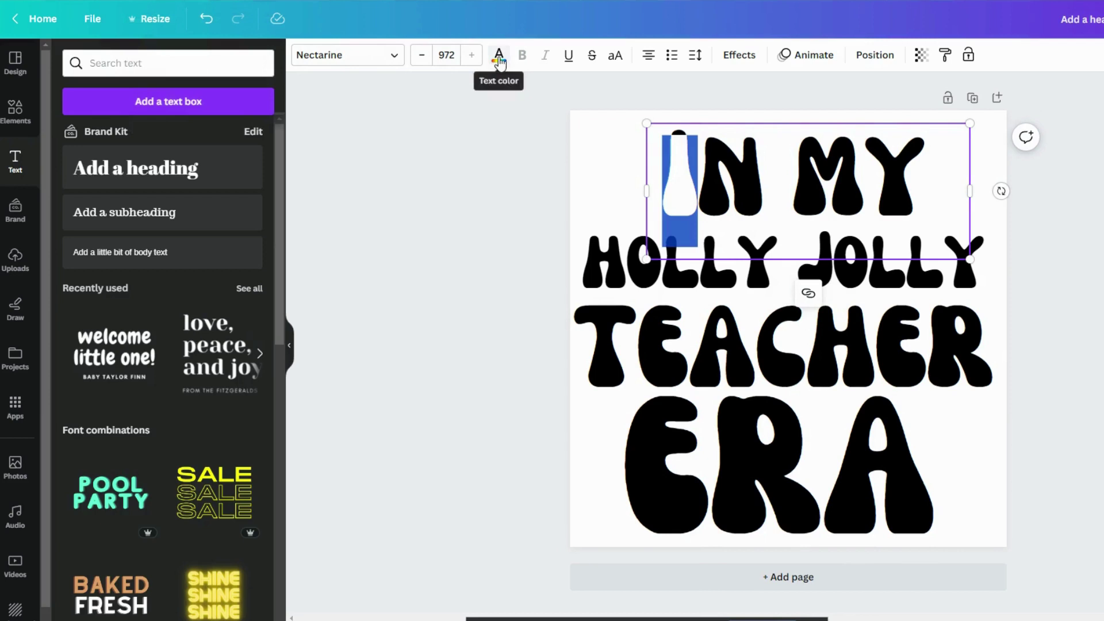
pyautogui.click(500, 55)
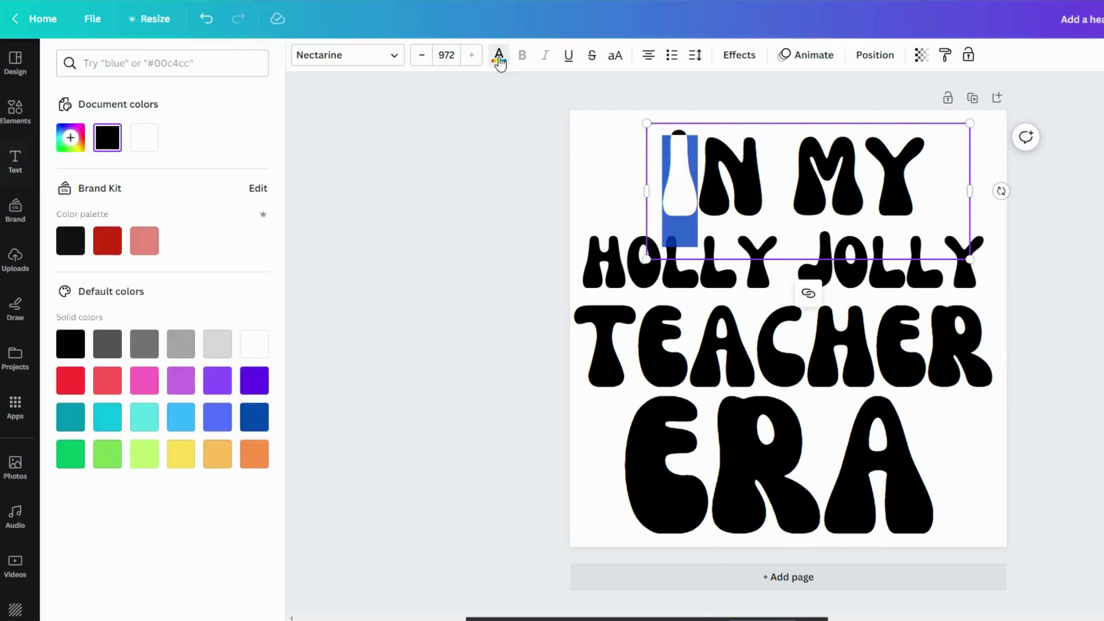
pyautogui.click(141, 67)
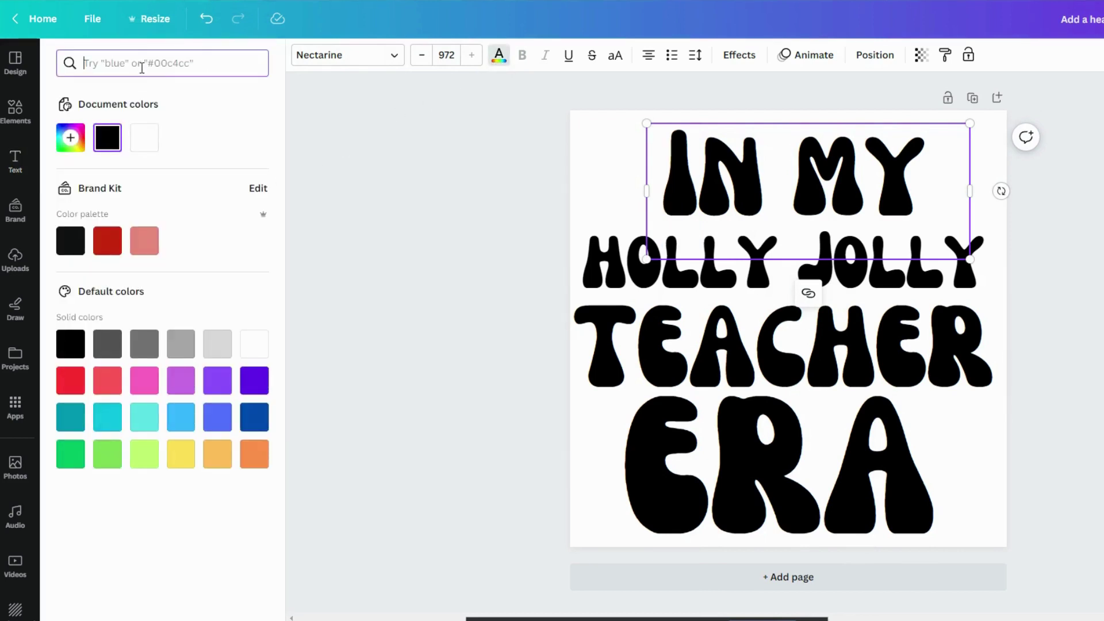
pyautogui.hotkey('ctrl', 'v')
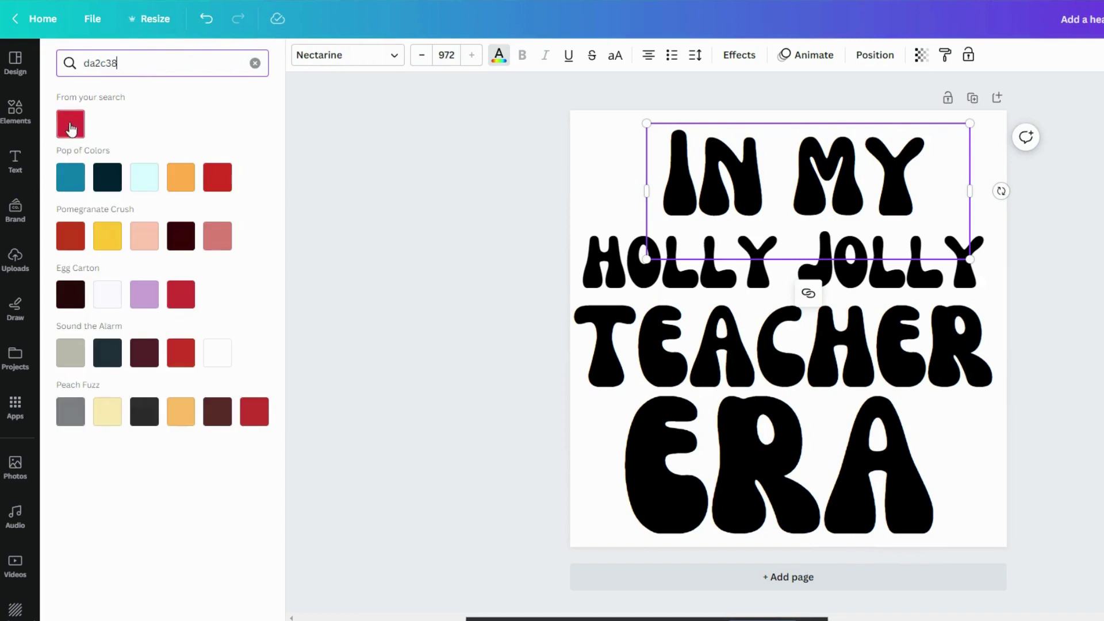
pyautogui.click(70, 125)
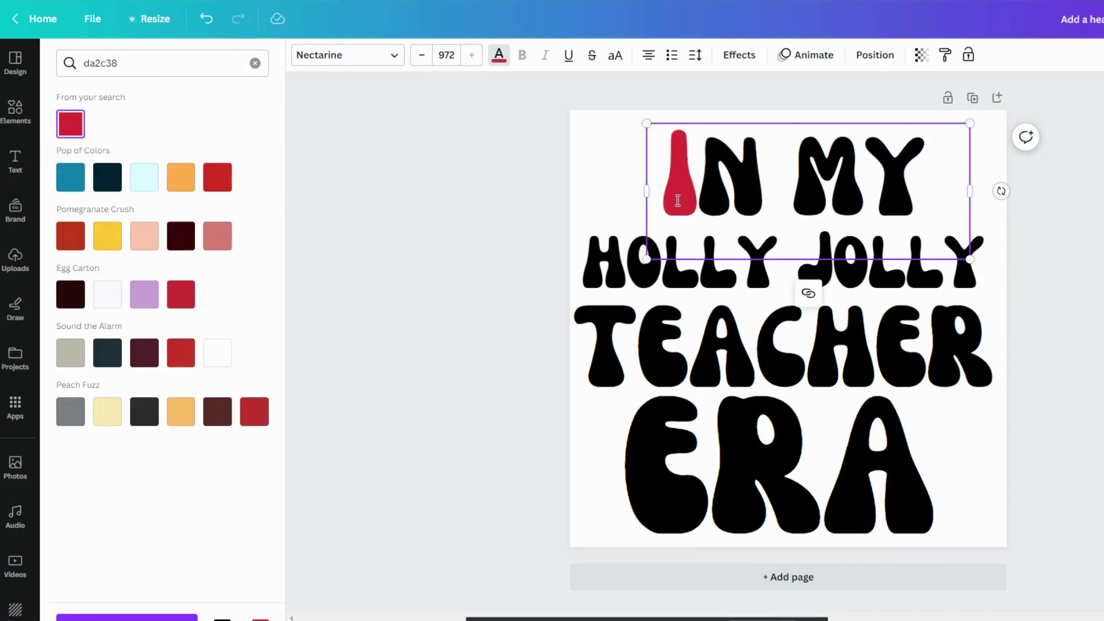
# Copy further palette hex codes and colour N green, M cream and Y dark brown 43291f
pyautogui.moveTo(710, 176); pyautogui.dragTo(748, 181)
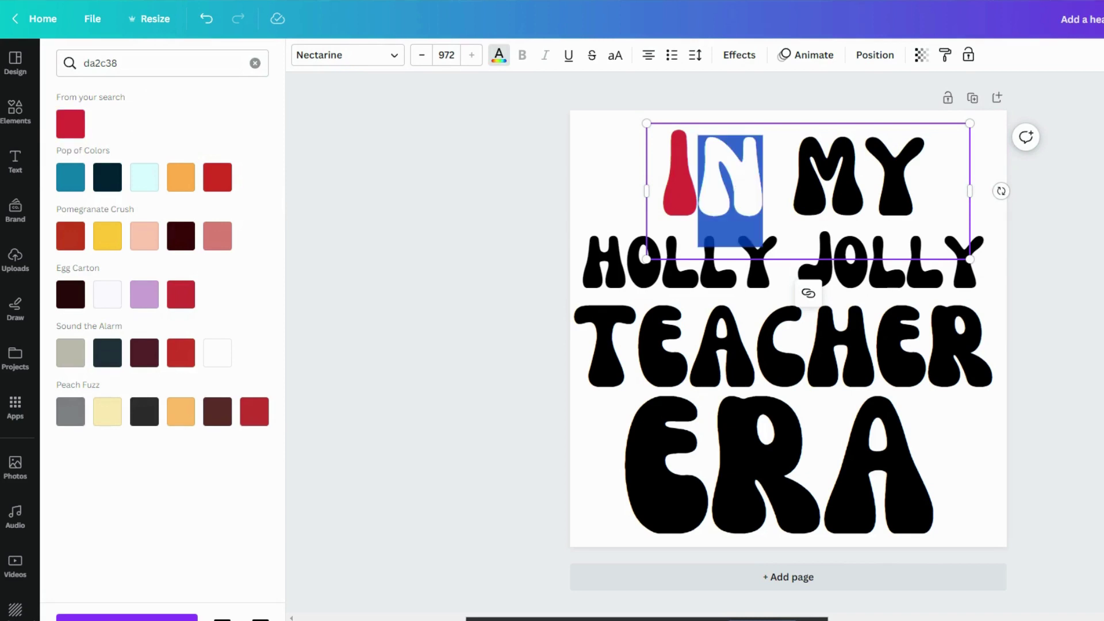
pyautogui.hotkey('ctrl', 'Tab')
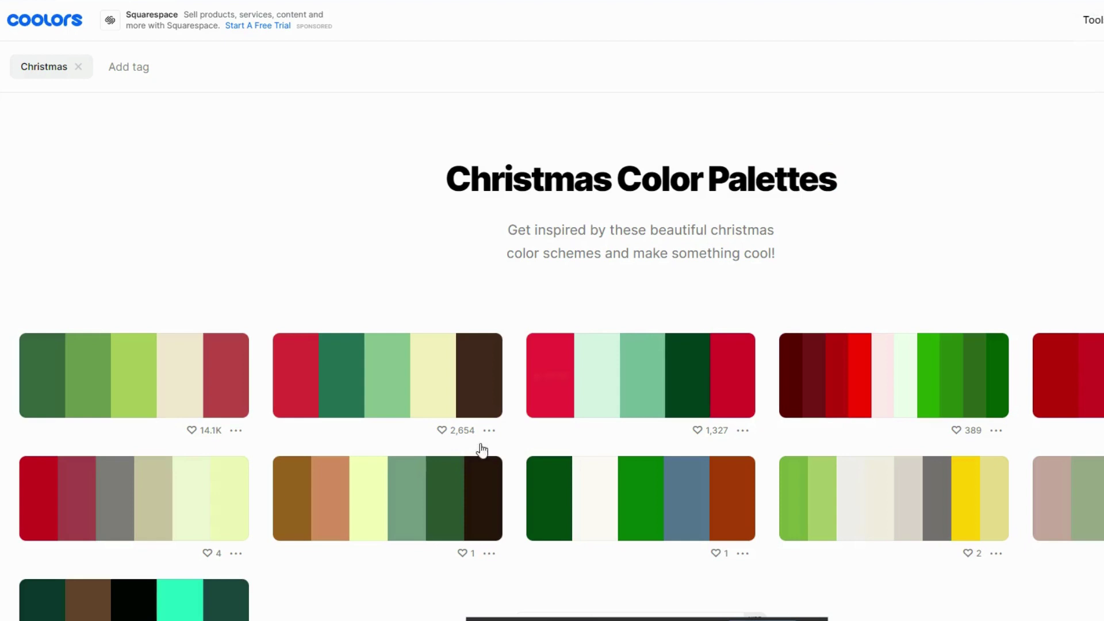
pyautogui.click(364, 391)
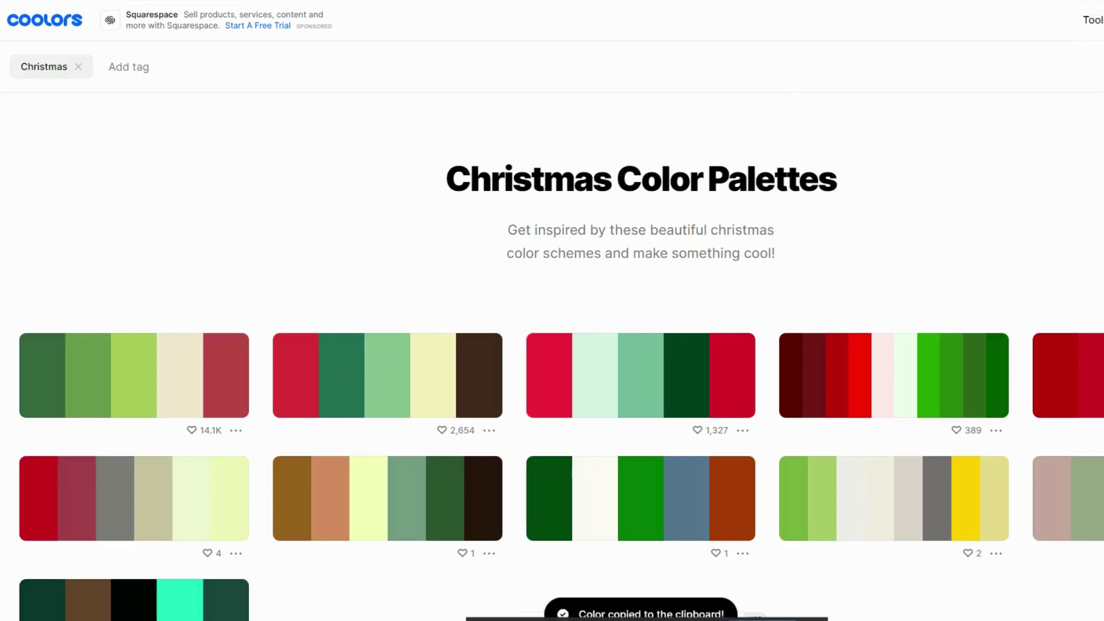
pyautogui.hotkey('ctrl', 'Tab')
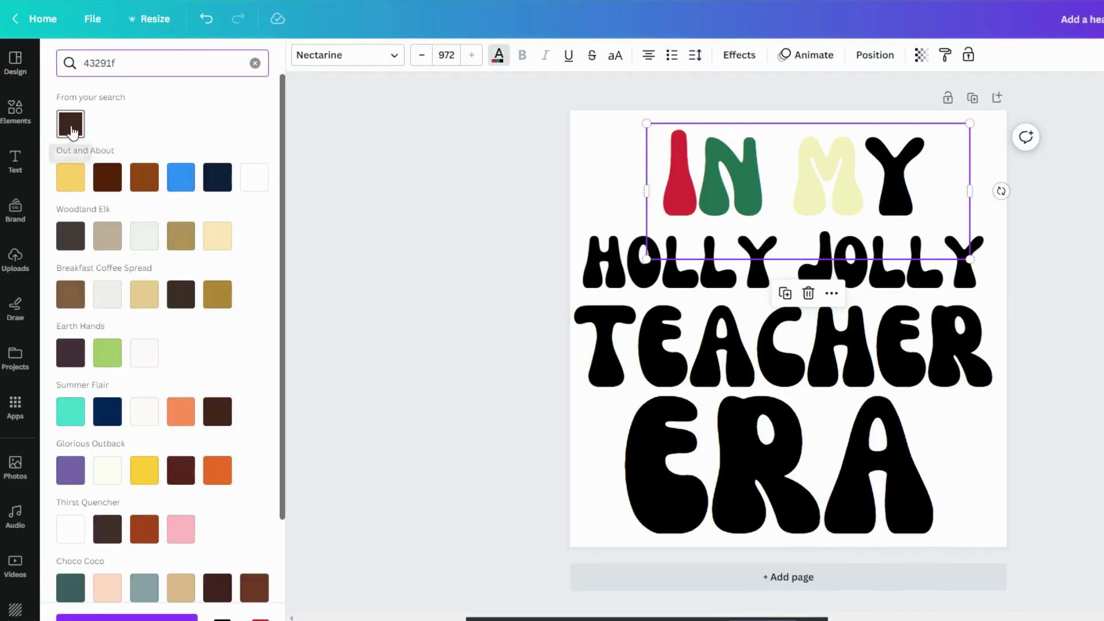
pyautogui.click(72, 132)
pyautogui.hotkey('ctrl', 'z')
pyautogui.hotkey('ctrl', 'z')
pyautogui.hotkey('ctrl', 'z')
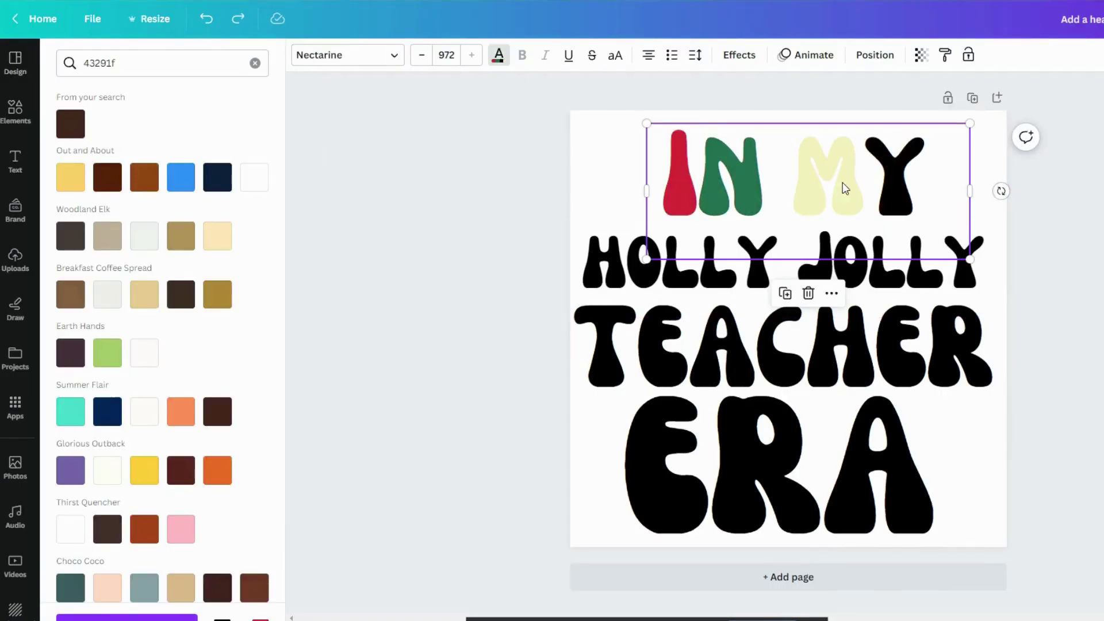
pyautogui.click(80, 133)
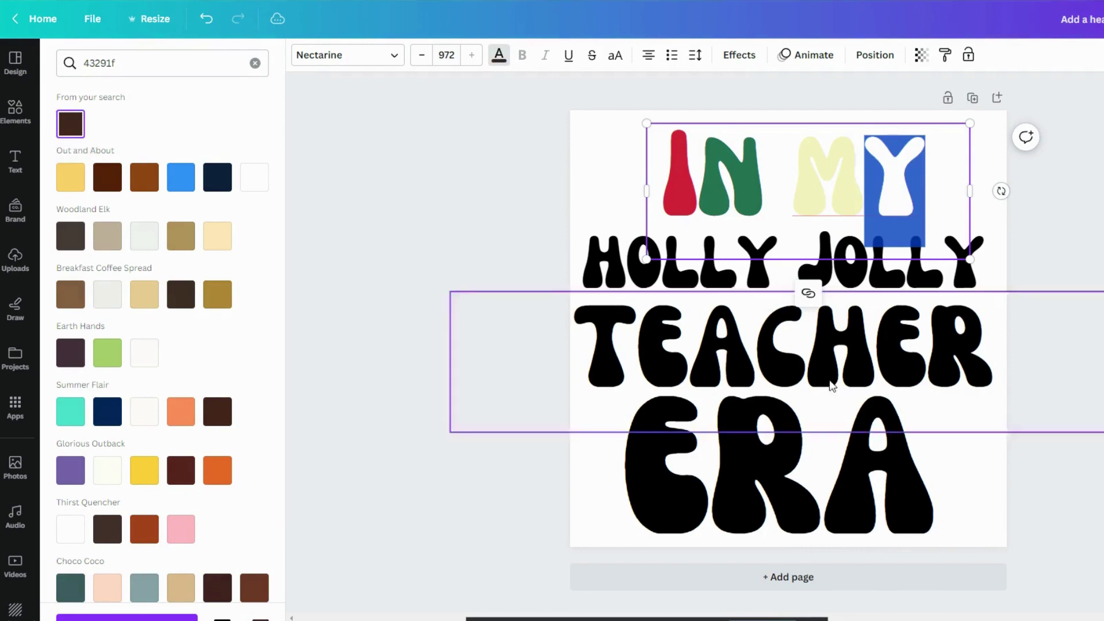
pyautogui.click(830, 384)
# Colour the H of HOLLY dark brown and the C in TEACHER light green
pyautogui.click(622, 263)
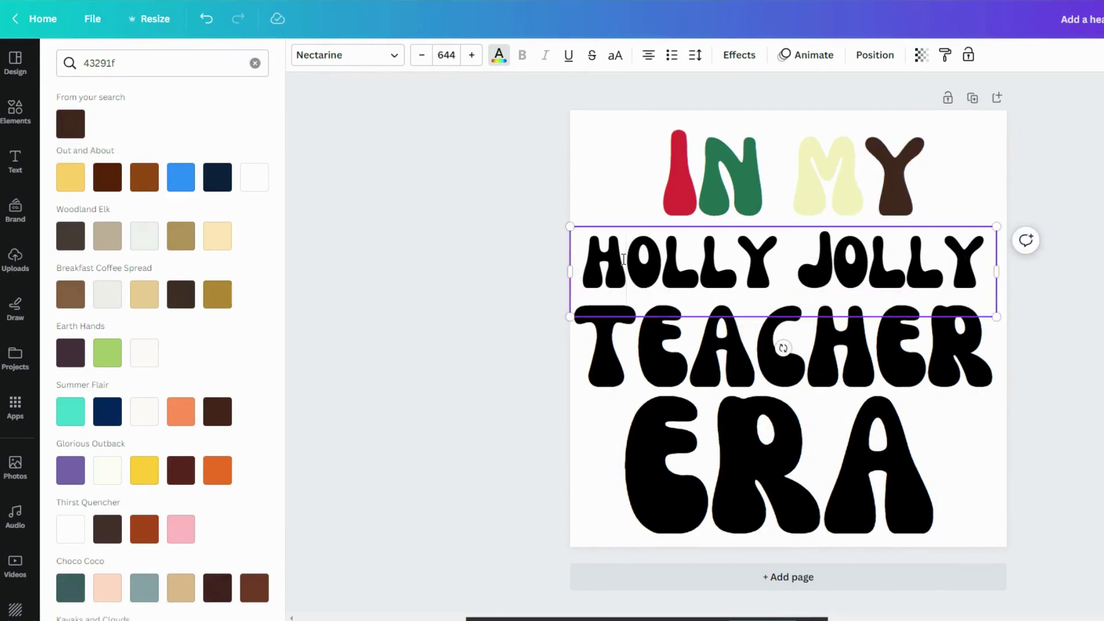
pyautogui.moveTo(623, 264); pyautogui.dragTo(581, 257)
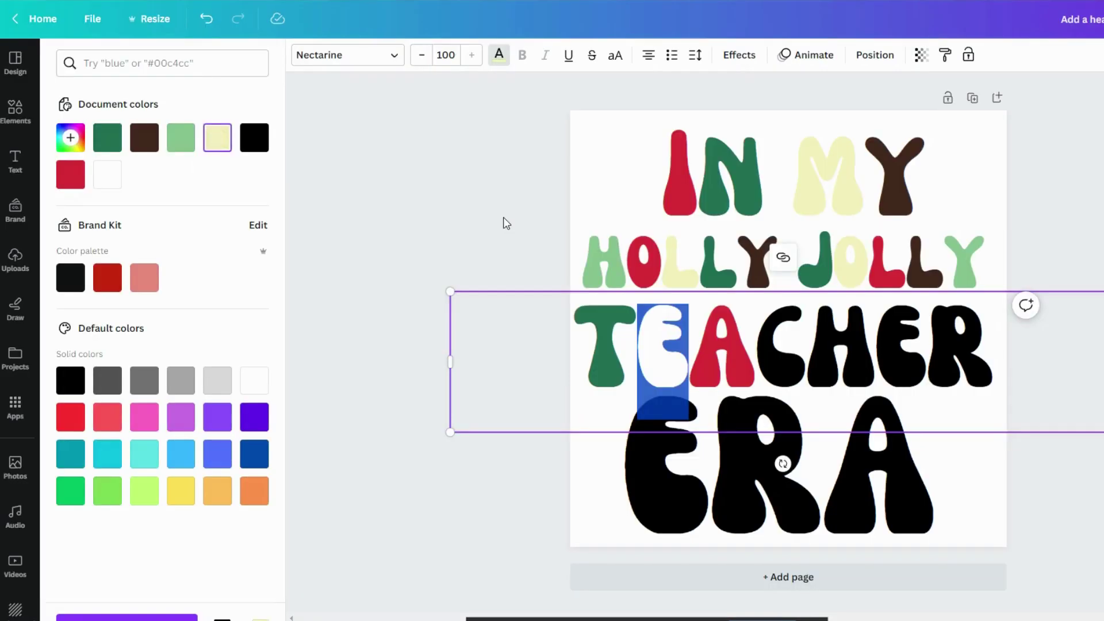
pyautogui.click(756, 332)
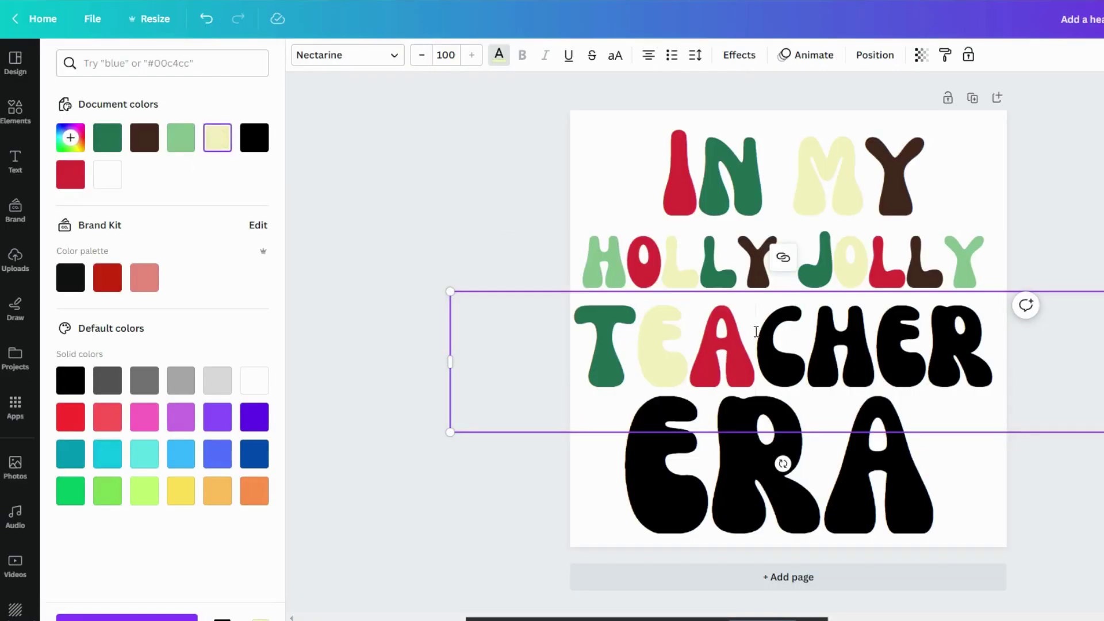
pyautogui.moveTo(756, 331); pyautogui.dragTo(927, 328)
pyautogui.click(181, 137)
pyautogui.click(144, 138)
# Make the E in TEACHER and the A in ERA dark green
pyautogui.click(879, 323)
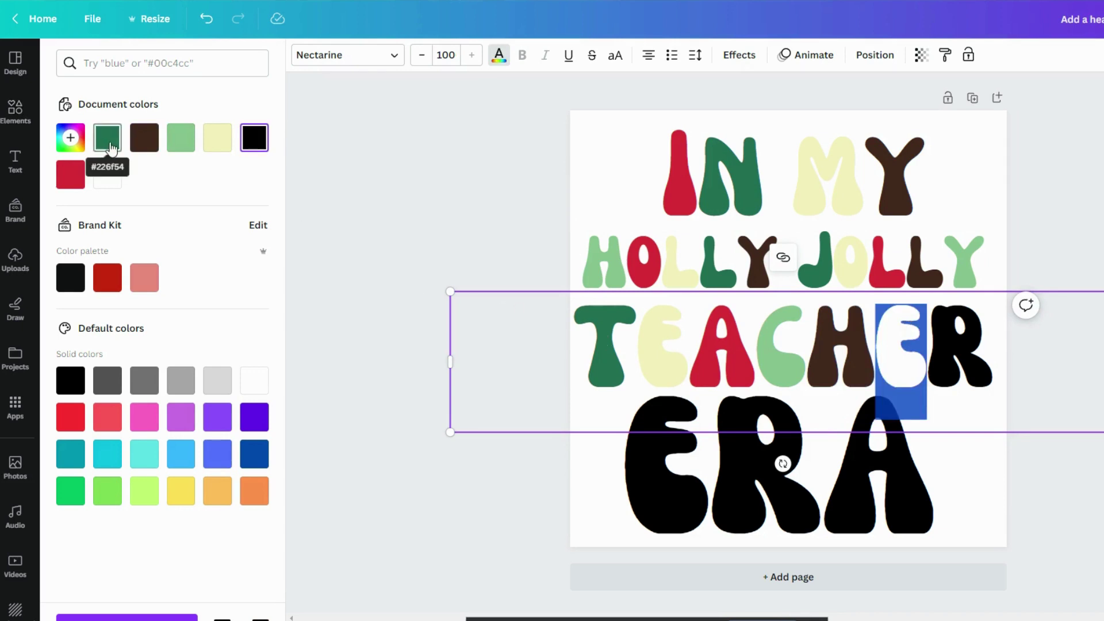
pyautogui.click(111, 148)
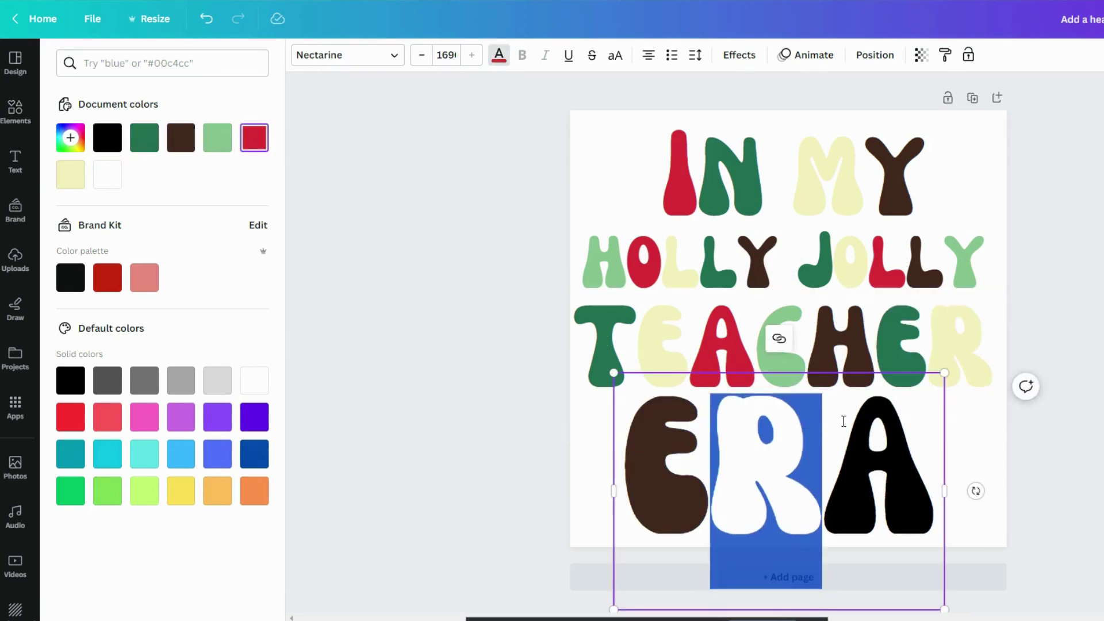
pyautogui.moveTo(844, 421); pyautogui.dragTo(941, 478)
pyautogui.click(144, 138)
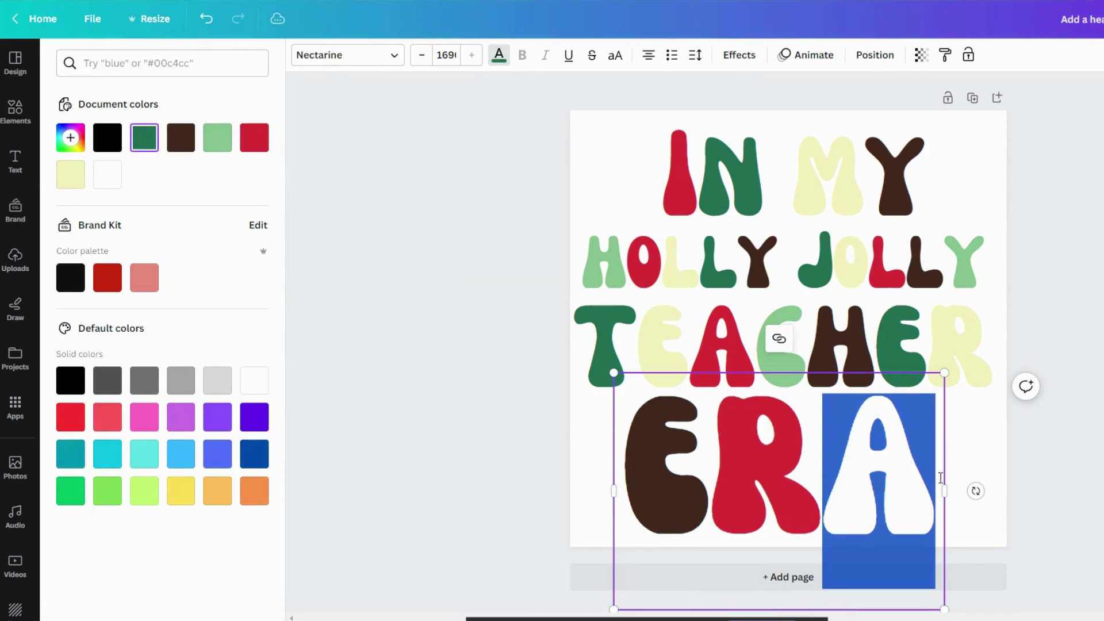
pyautogui.click(997, 464)
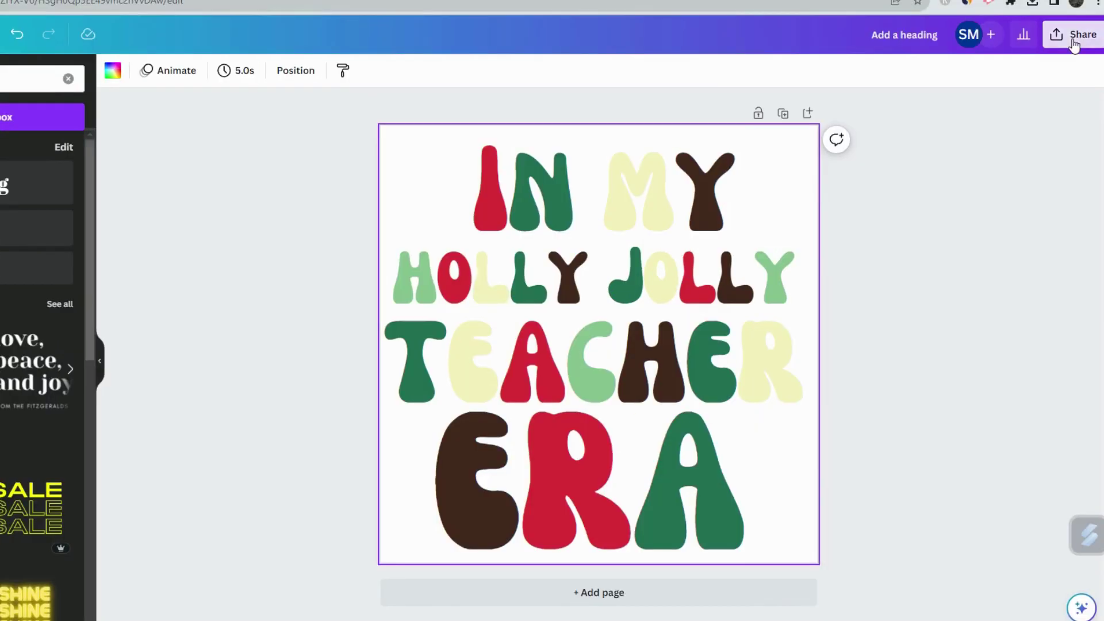
# Download the lettering as a transparent-background PNG at 5,000 × 5,000 px
pyautogui.click(1077, 35)
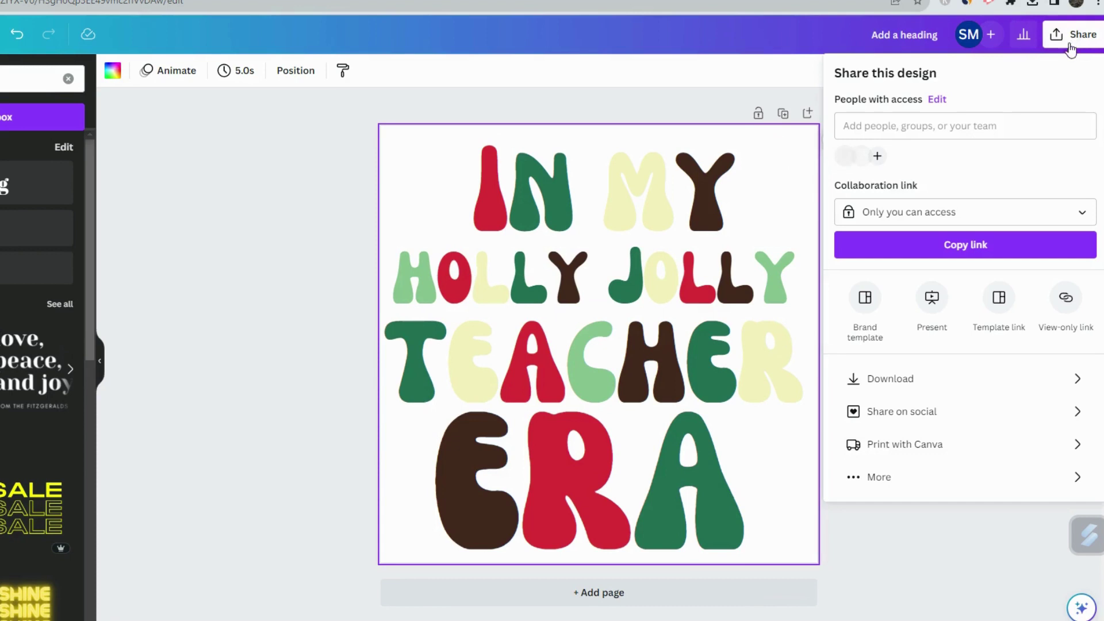
pyautogui.click(891, 378)
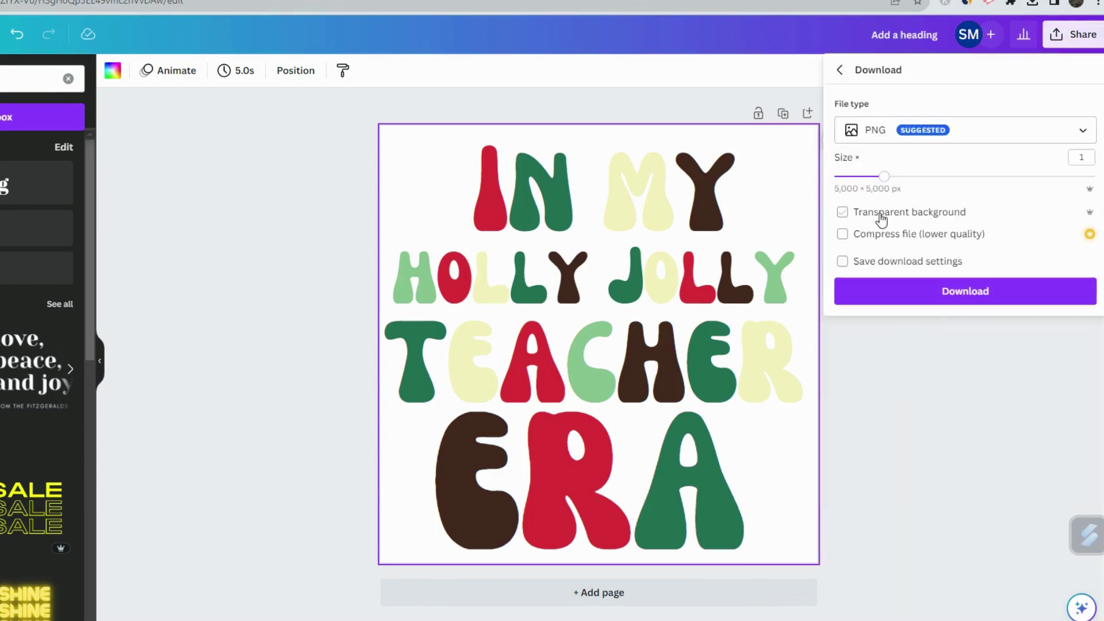
pyautogui.click(843, 212)
pyautogui.click(991, 294)
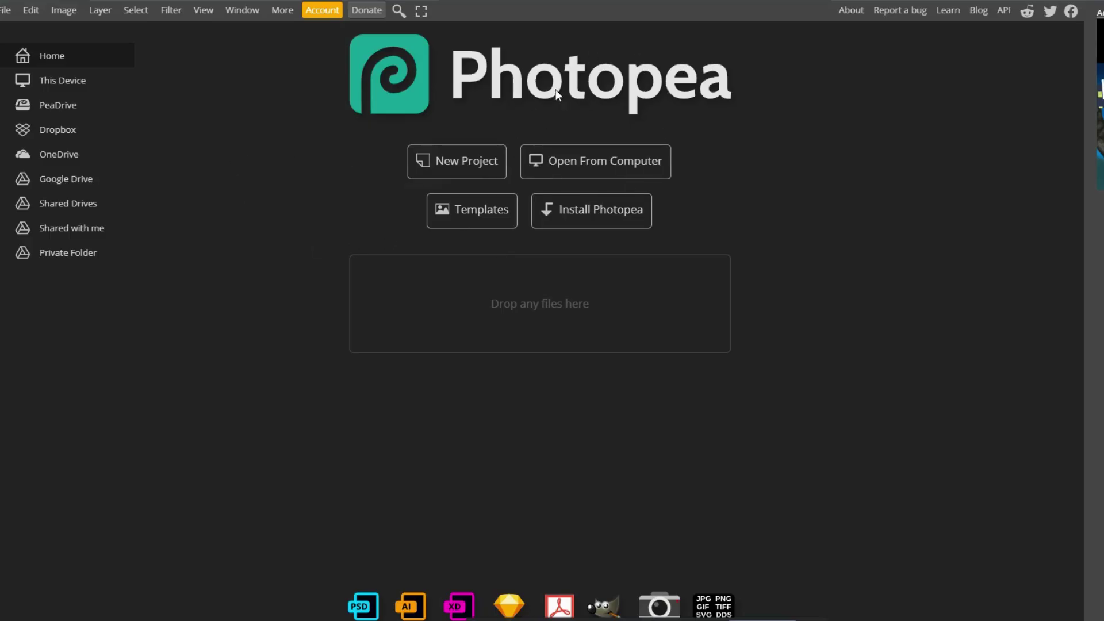
# Start a new Photopea project and open the downloaded 'Add a heading (9)' PNG
pyautogui.click(457, 166)
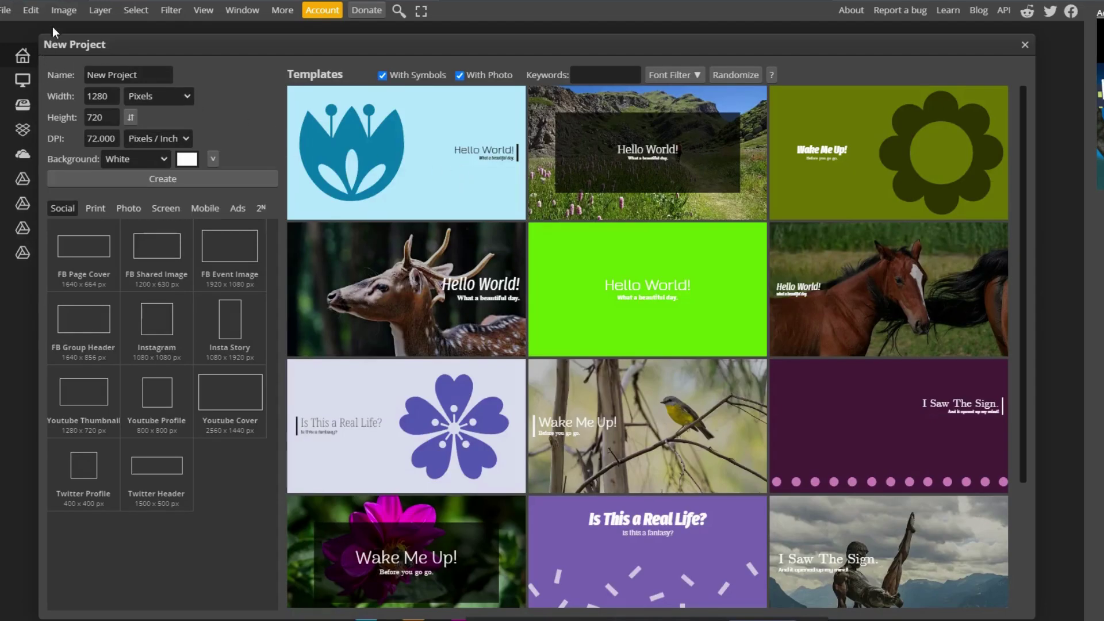
pyautogui.click(5, 10)
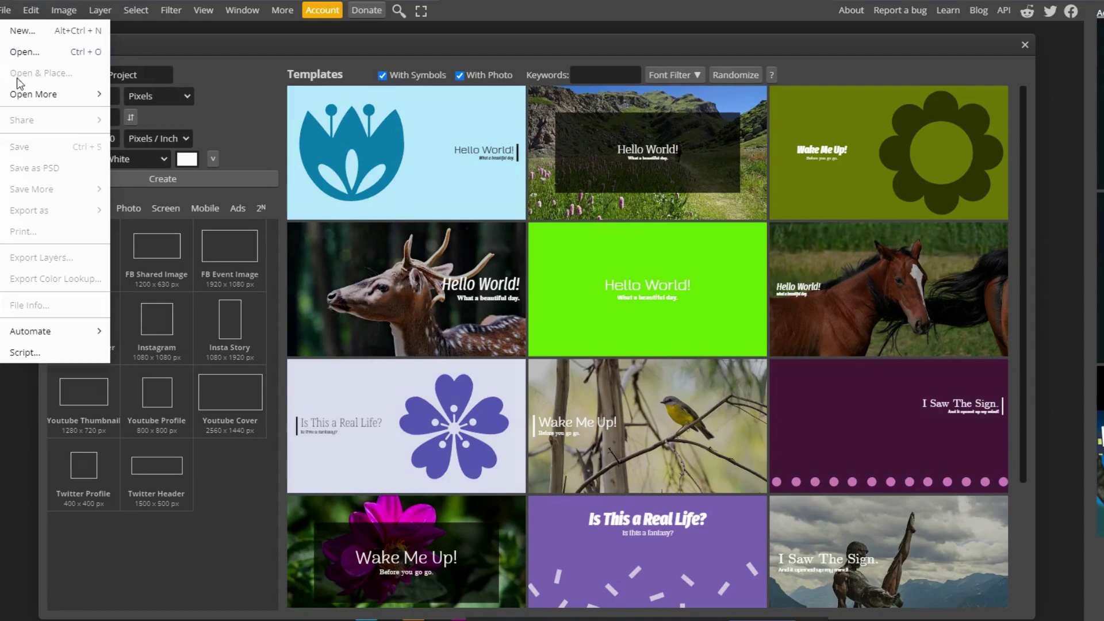
pyautogui.click(26, 56)
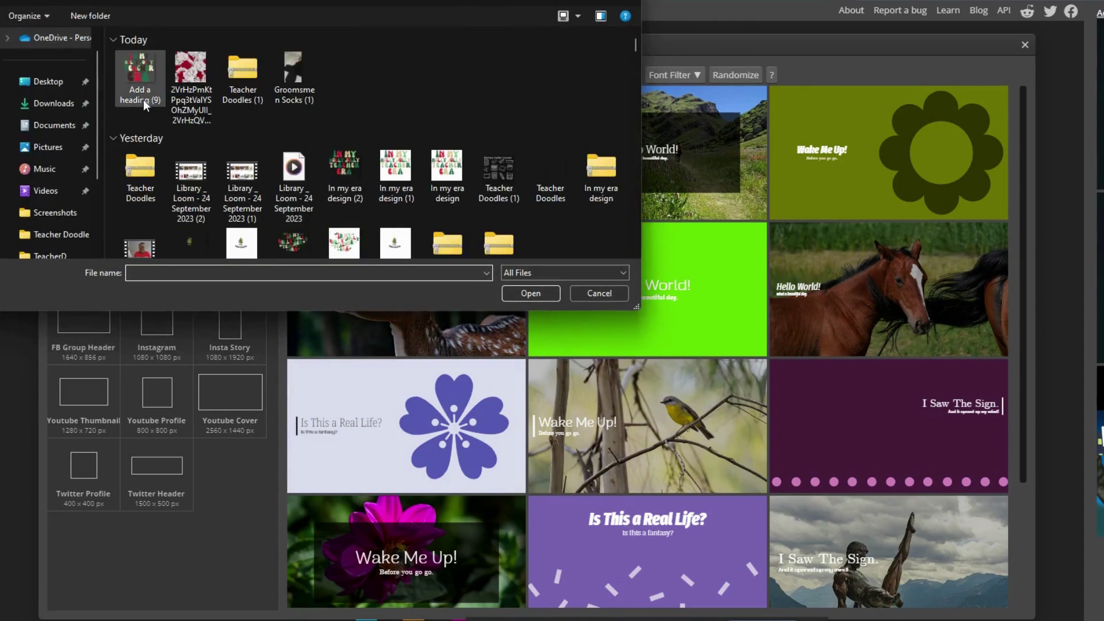
pyautogui.doubleClick(144, 83)
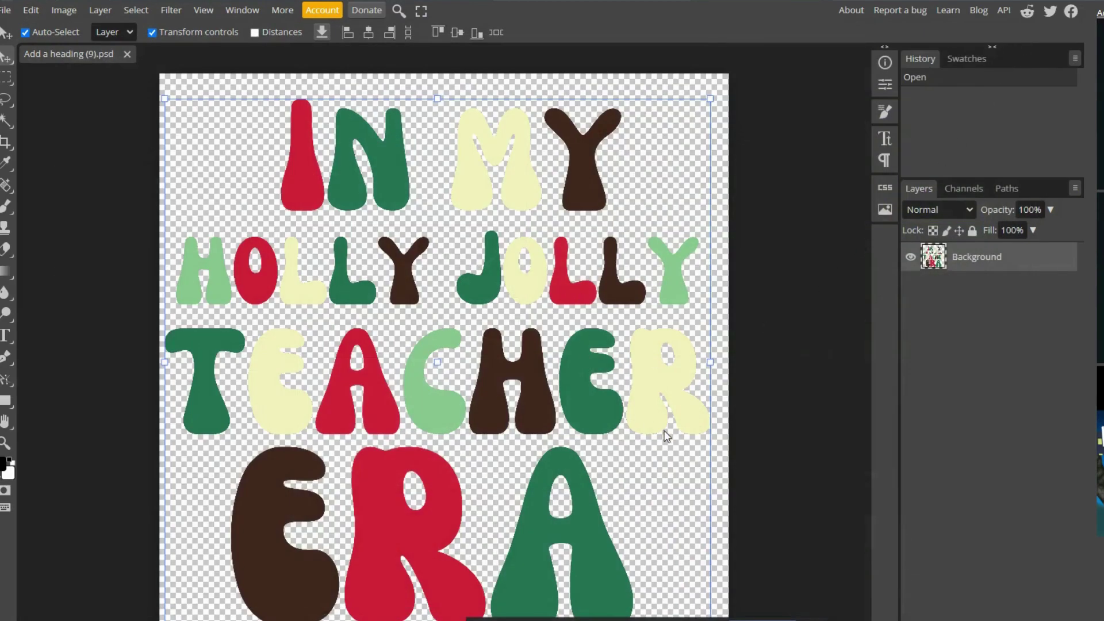
# Apply a Wave-style warp to the whole lettering and commit it
pyautogui.click(32, 12)
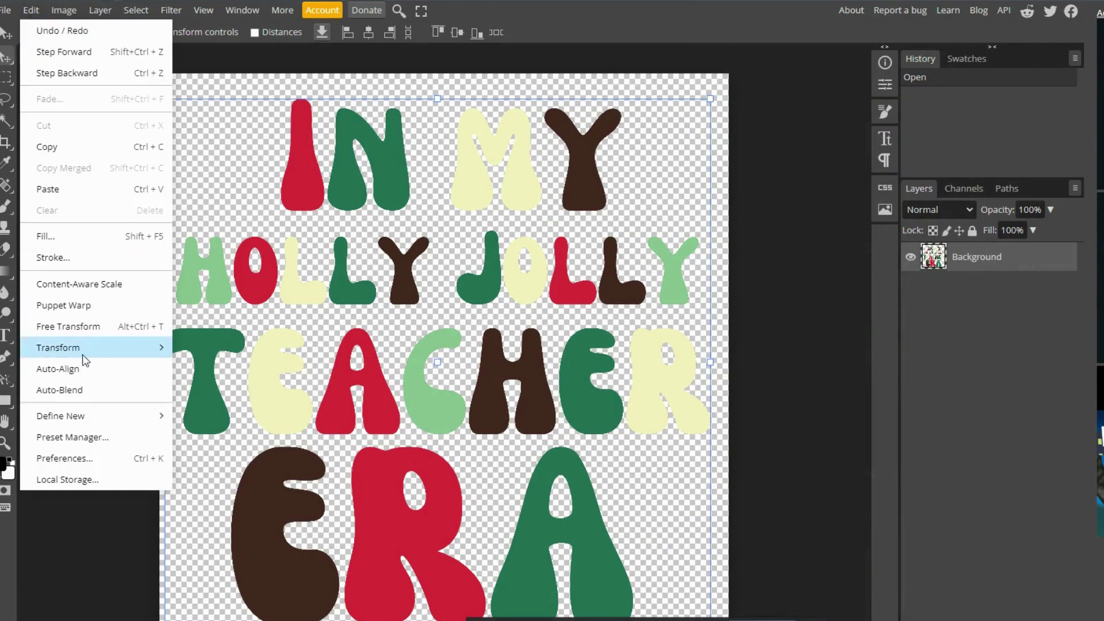
pyautogui.moveTo(95, 350)
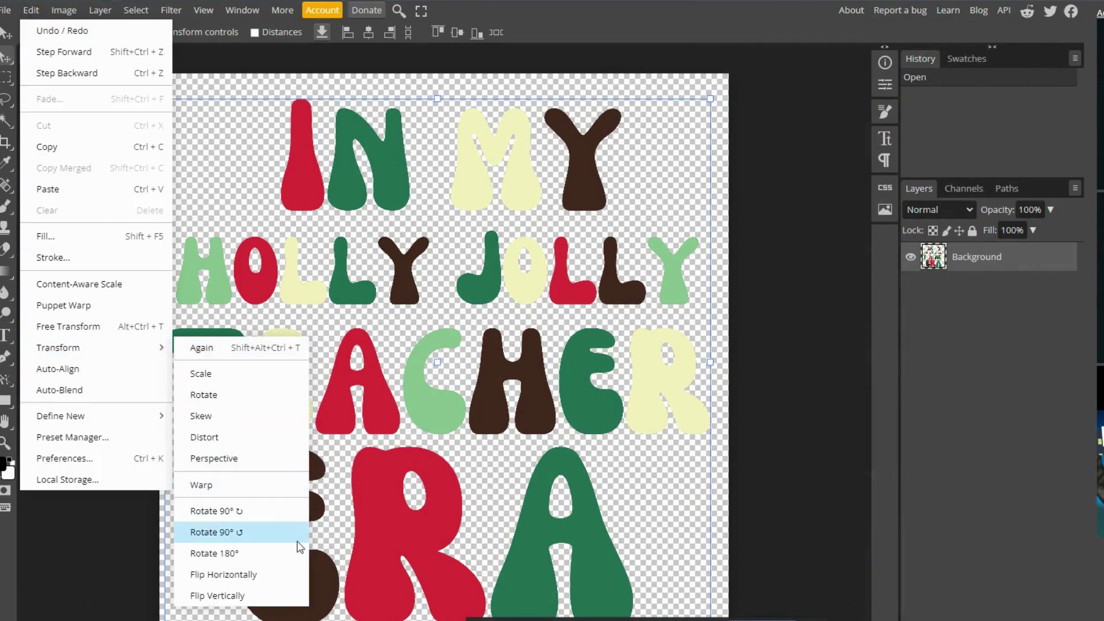
pyautogui.click(277, 486)
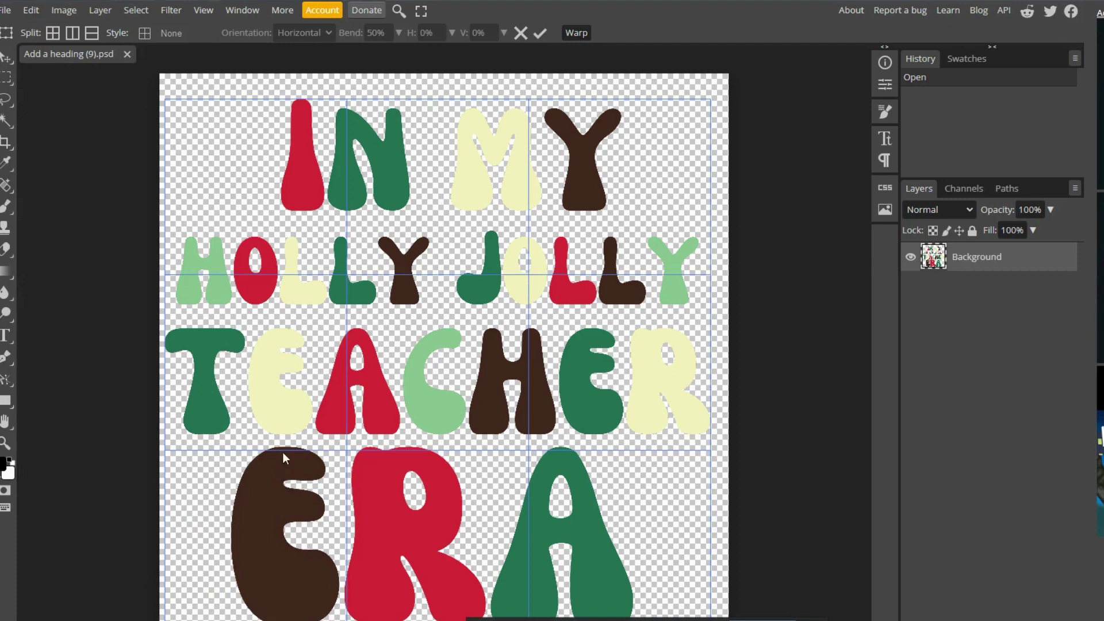
pyautogui.click(183, 33)
pyautogui.click(173, 252)
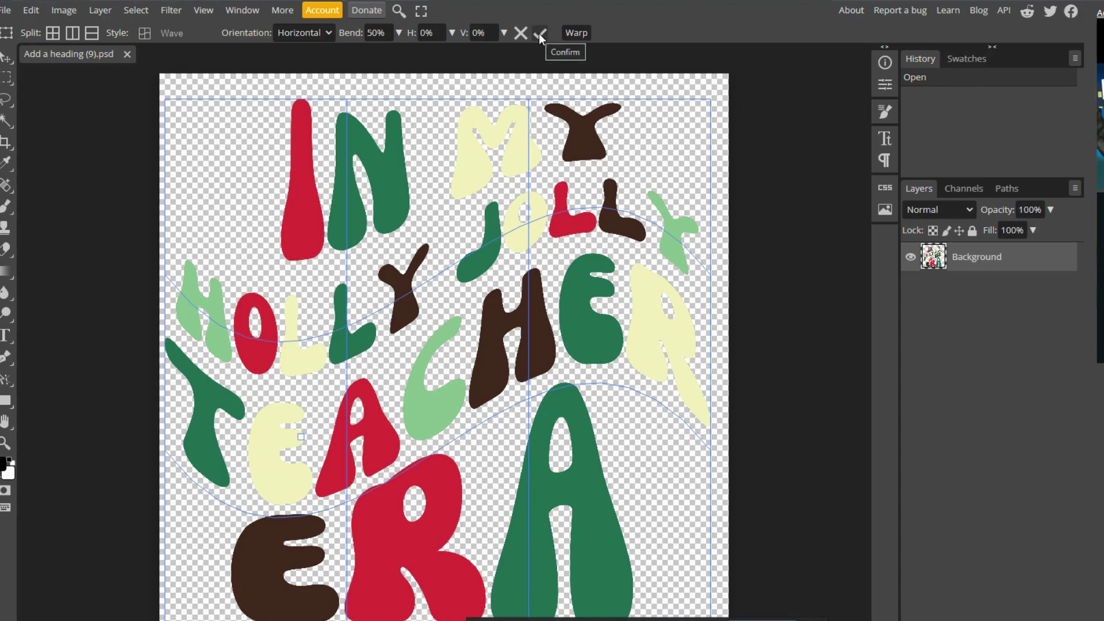
pyautogui.press('Return')
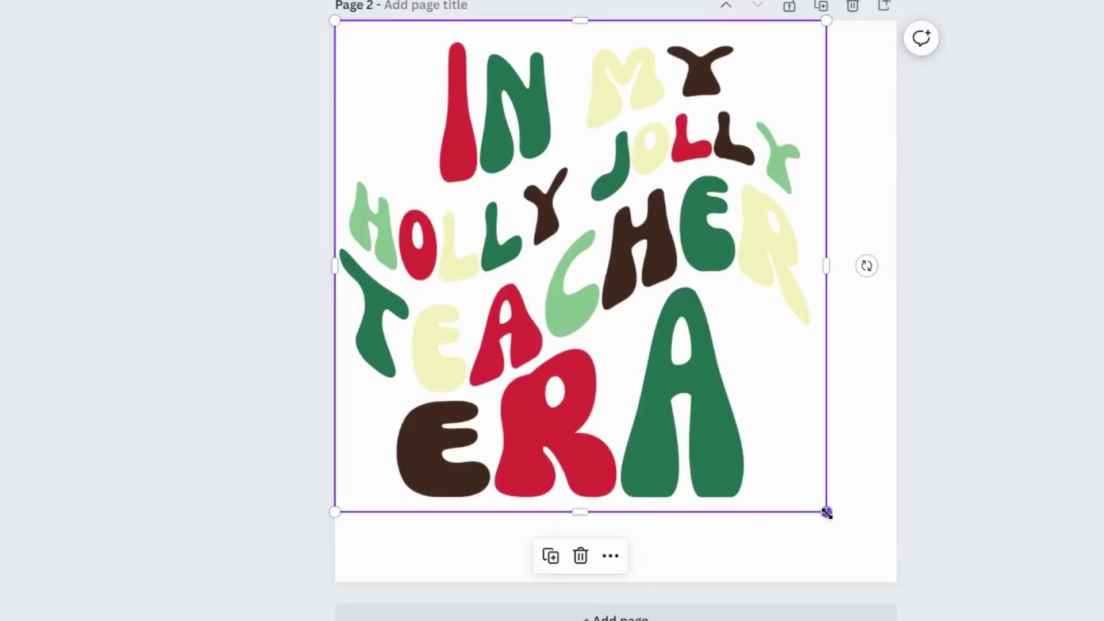
# Drag the warped lettering's corner handle so it fills all of Page 2
pyautogui.moveTo(828, 511); pyautogui.dragTo(909, 570)
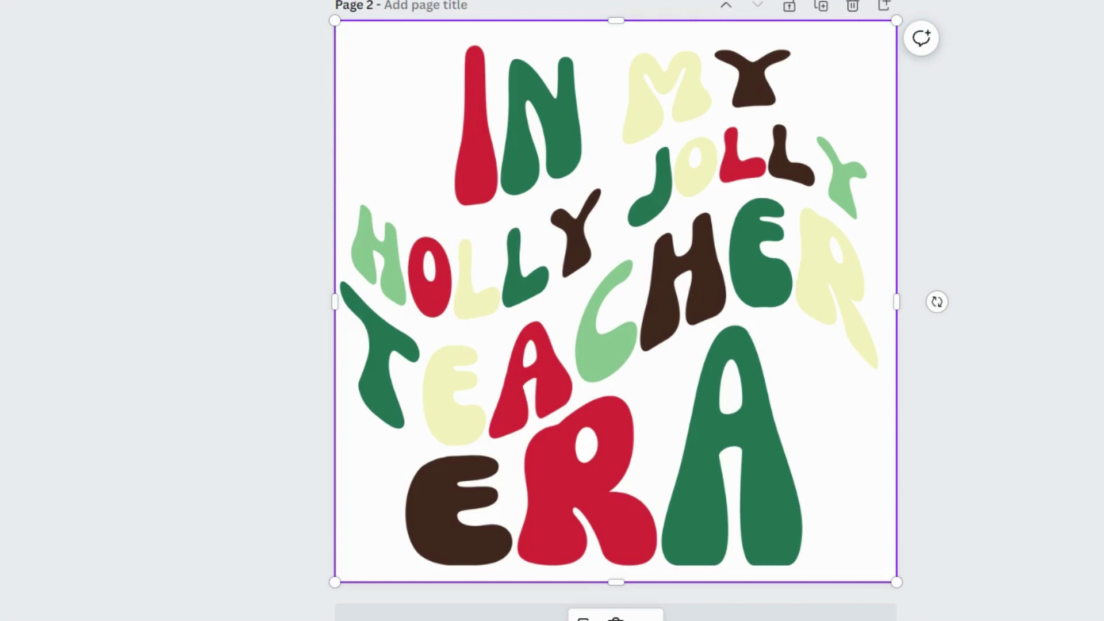
# Search 'retro christmas' graphics and add a small sparkle beside the I at top left
pyautogui.click(192, 96)
pyautogui.write('retro')
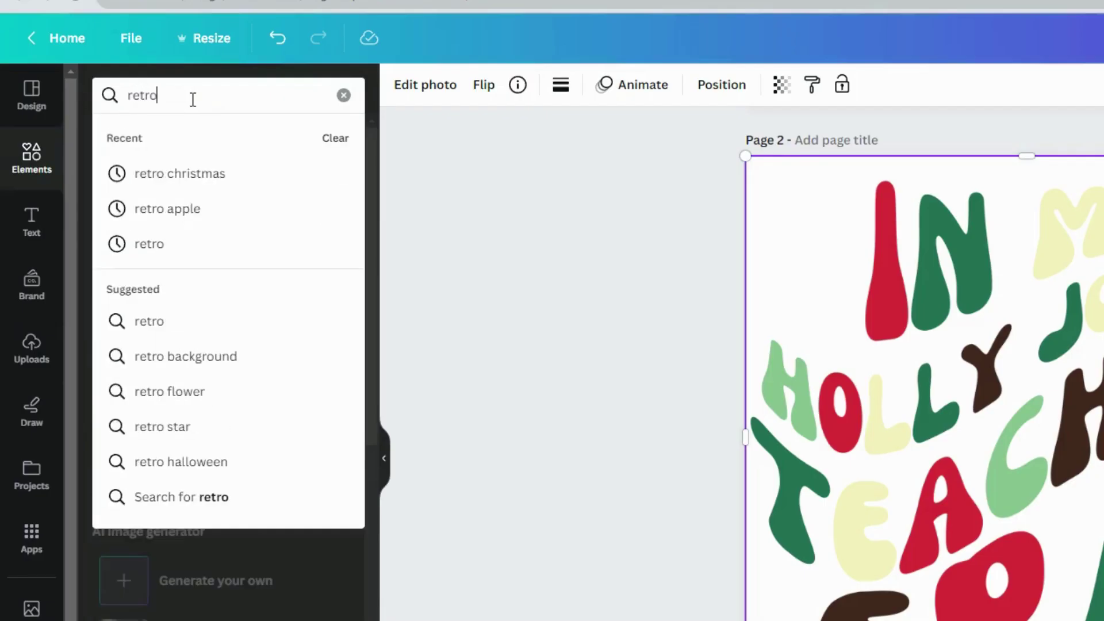
pyautogui.click(180, 177)
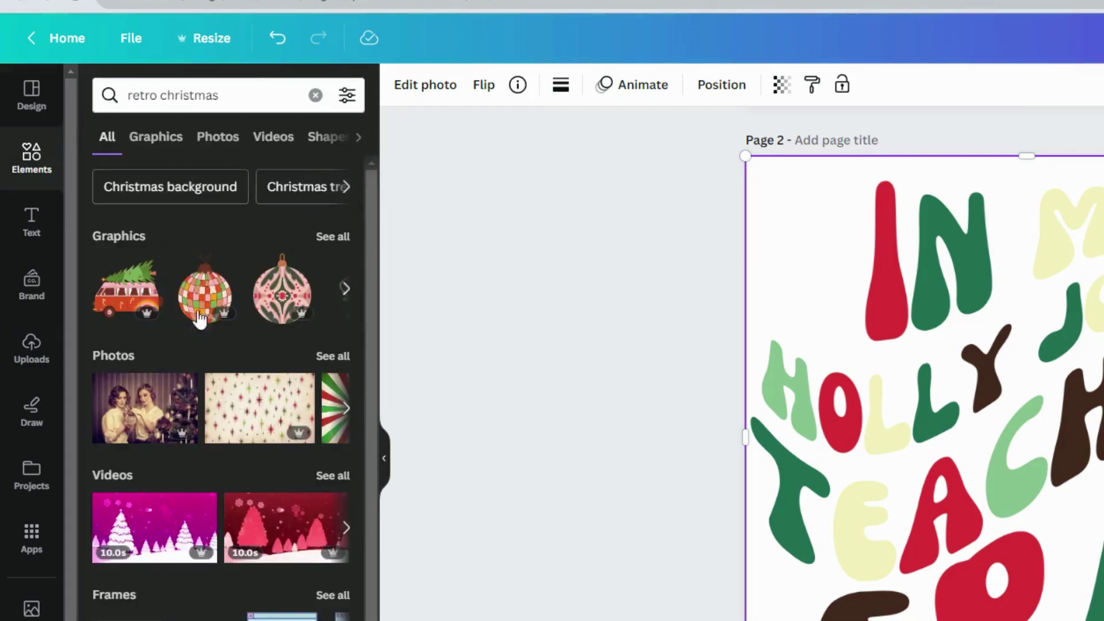
pyautogui.click(340, 248)
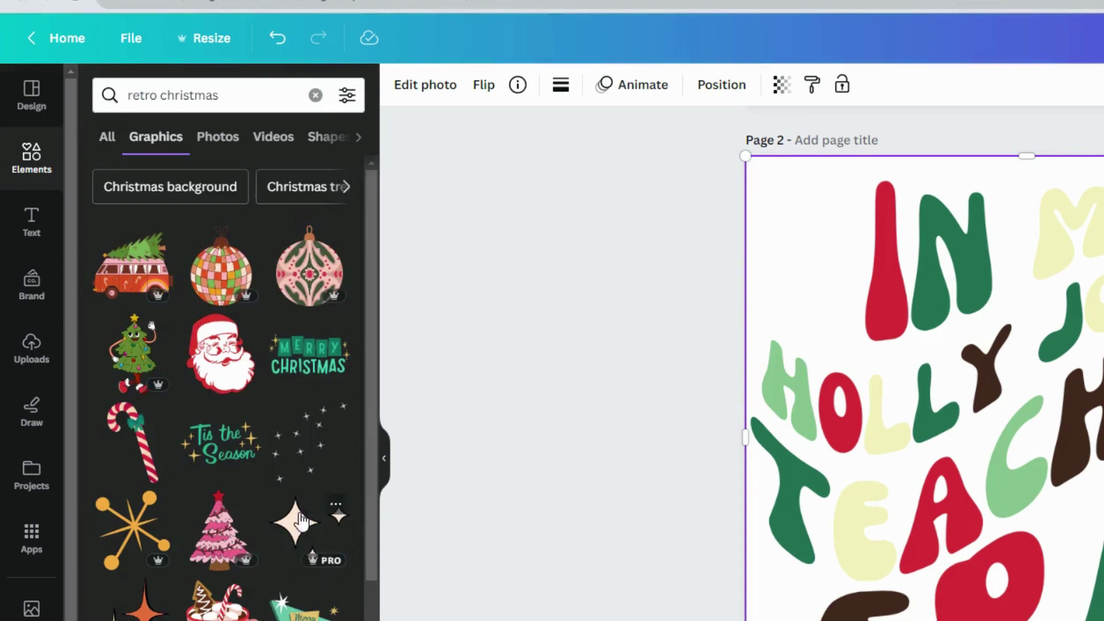
pyautogui.click(141, 601)
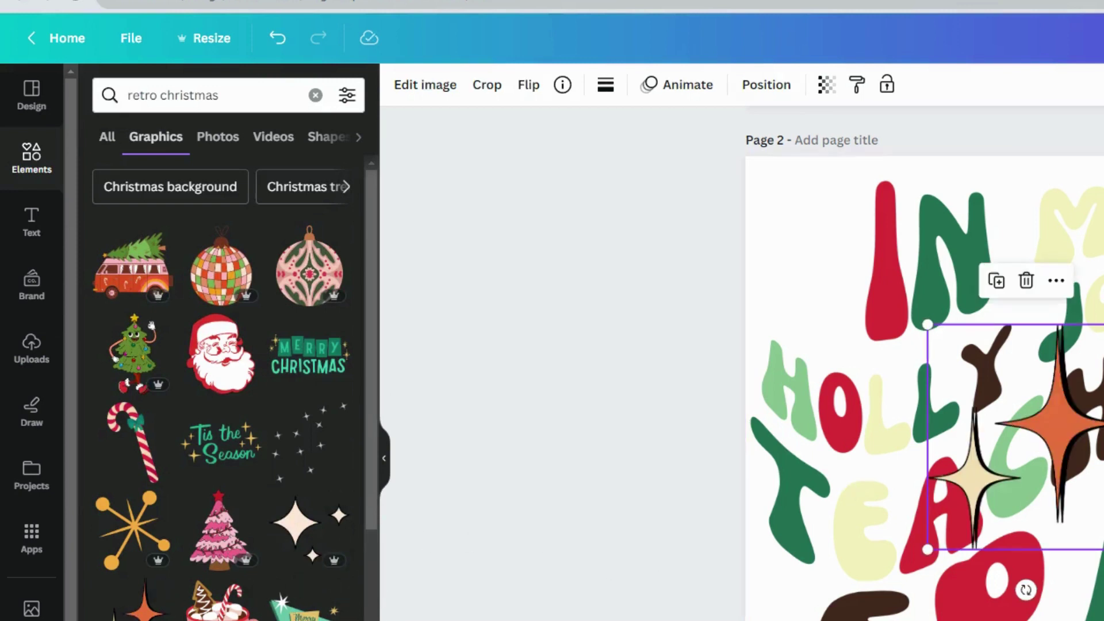
pyautogui.moveTo(1098, 325); pyautogui.dragTo(985, 485)
pyautogui.moveTo(978, 529); pyautogui.dragTo(851, 275)
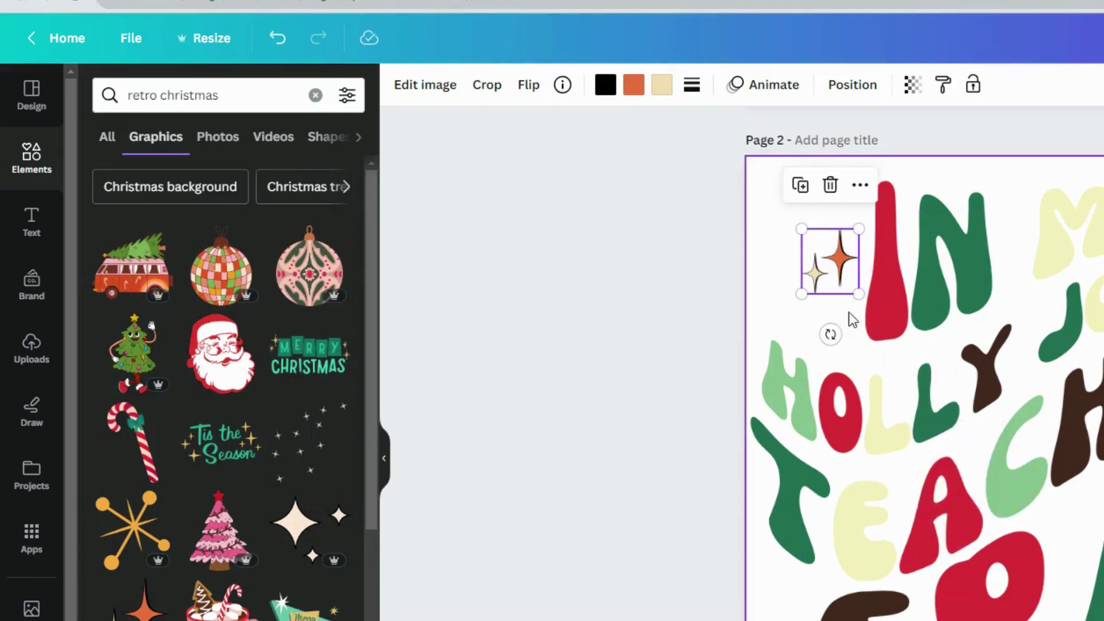
# Duplicate the sparkle beside the A, and move the holly bells up near MY
pyautogui.rightClick(835, 283)
pyautogui.click(490, 278)
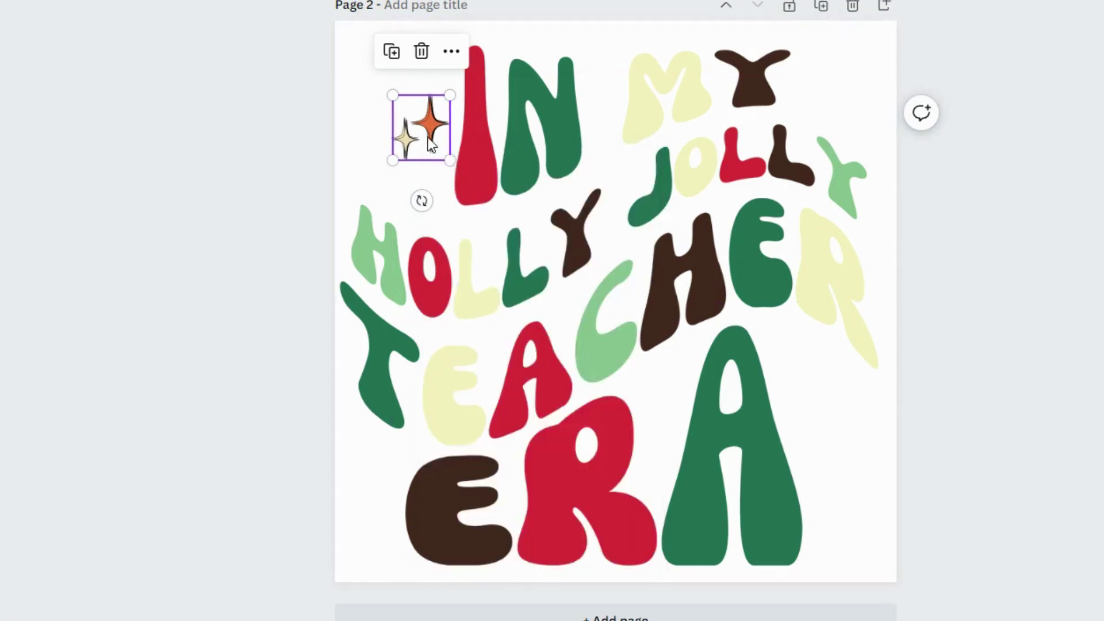
pyautogui.moveTo(419, 125); pyautogui.dragTo(816, 379)
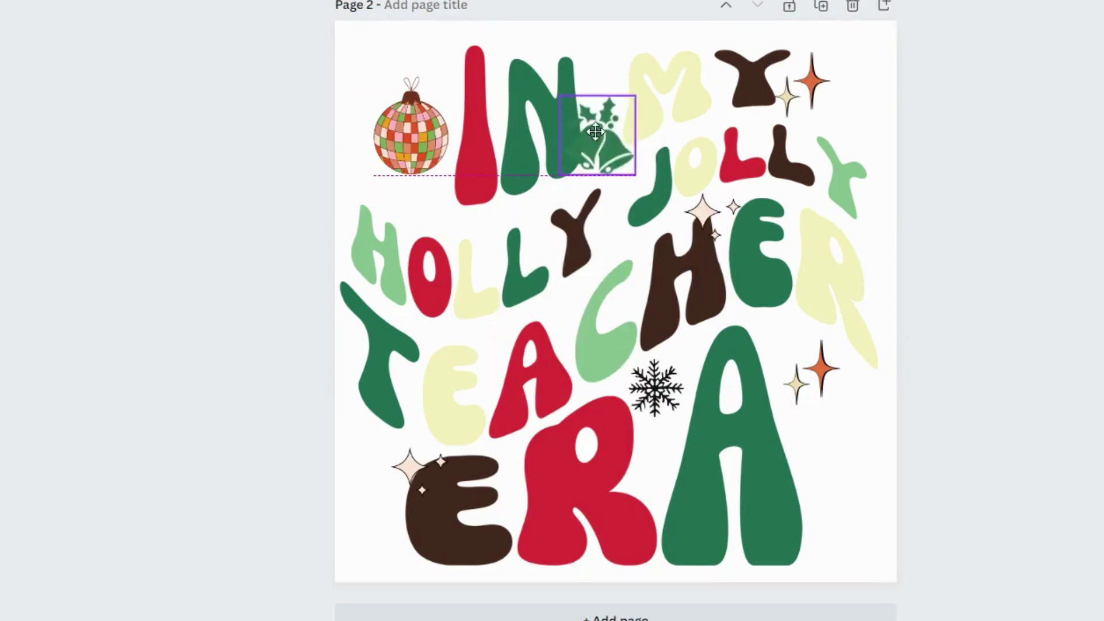
pyautogui.moveTo(595, 132); pyautogui.dragTo(595, 84)
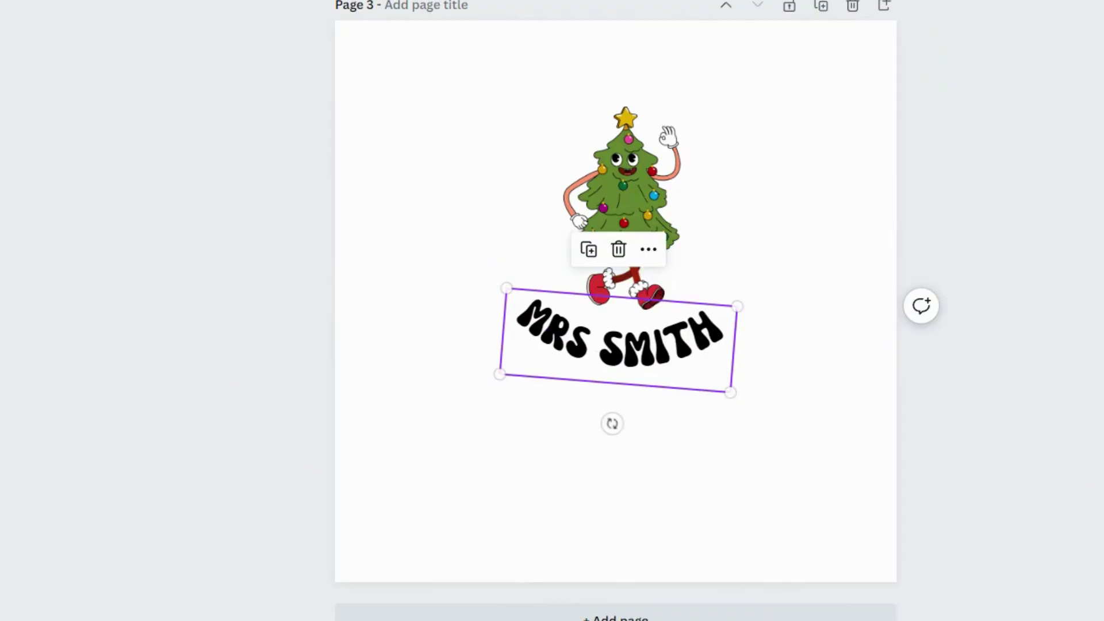
# Deselect the MRS SMITH text on Page 3
pyautogui.click(744, 494)
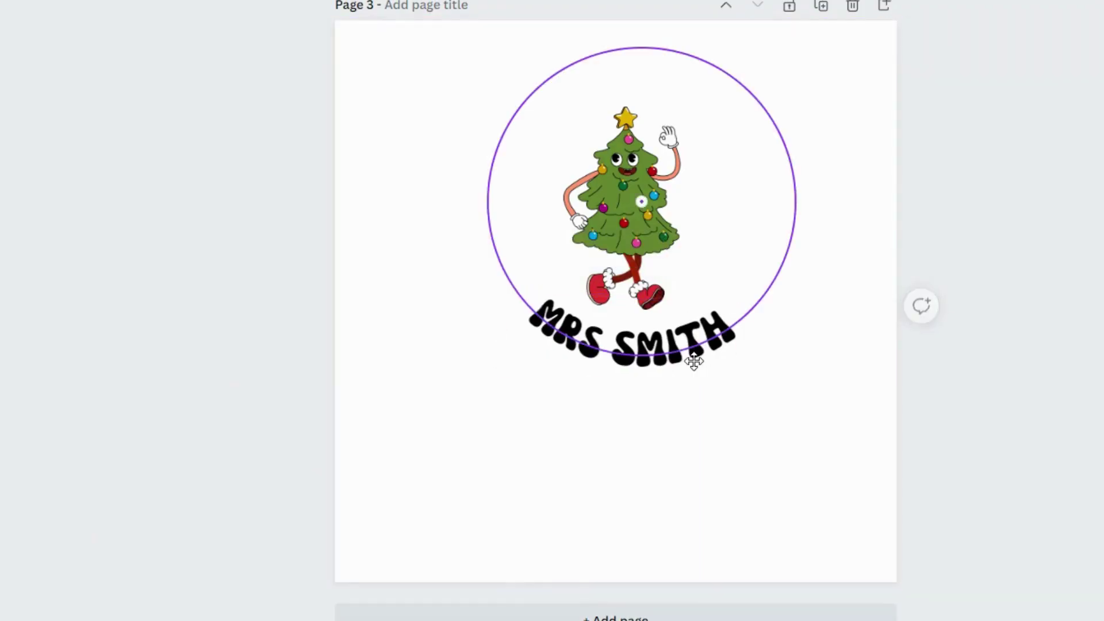